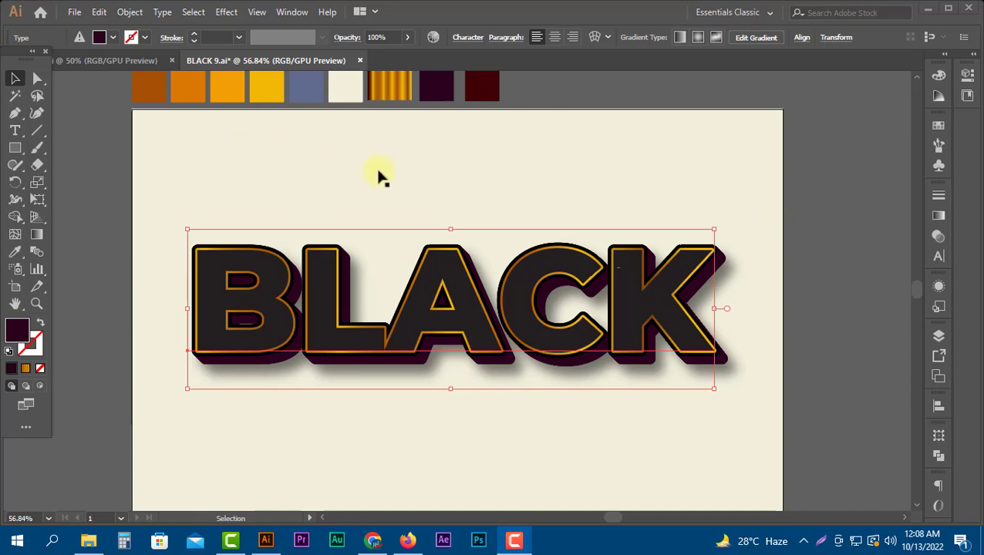
Create a new 1200 x 800 px landscape document with RGB color mode and 72 ppi raster effects
click(74, 12)
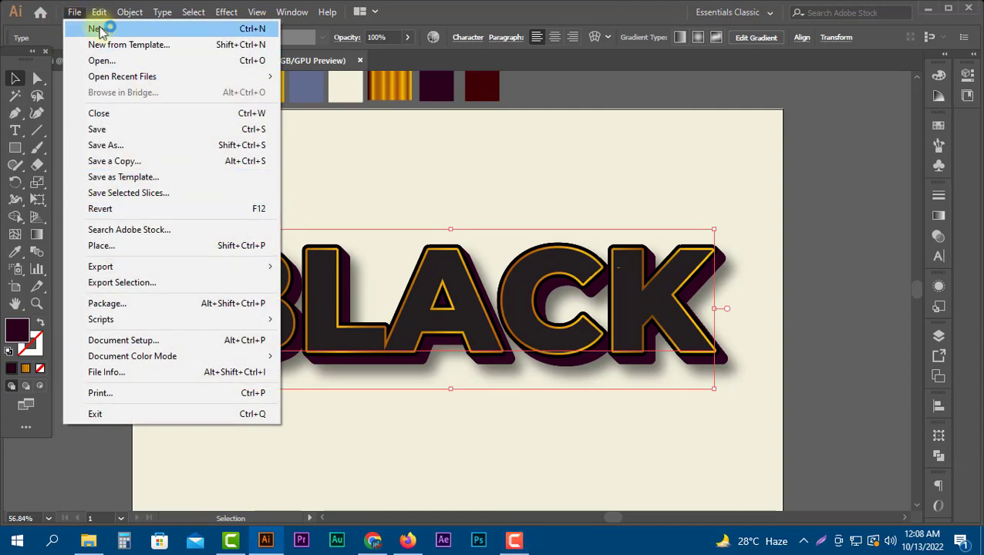
click(100, 29)
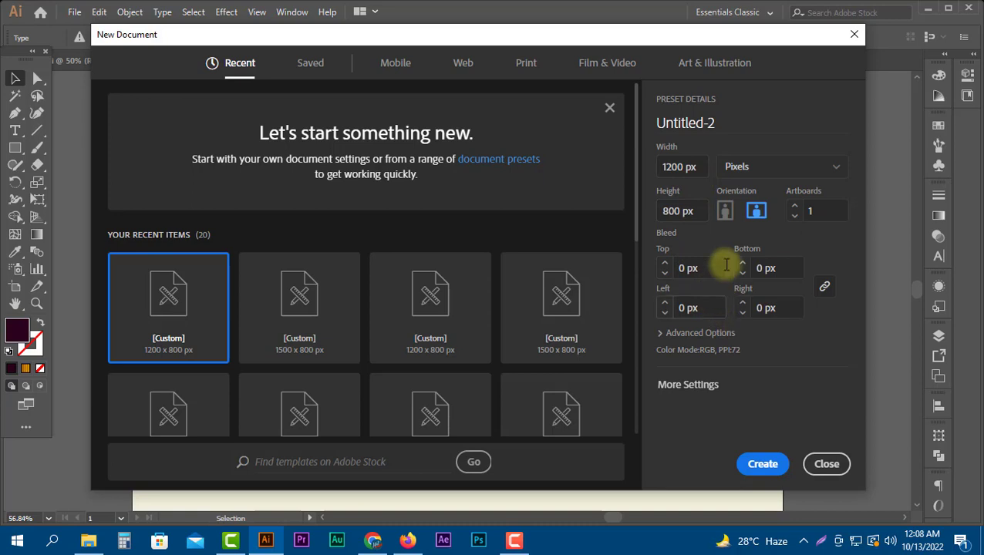
click(660, 334)
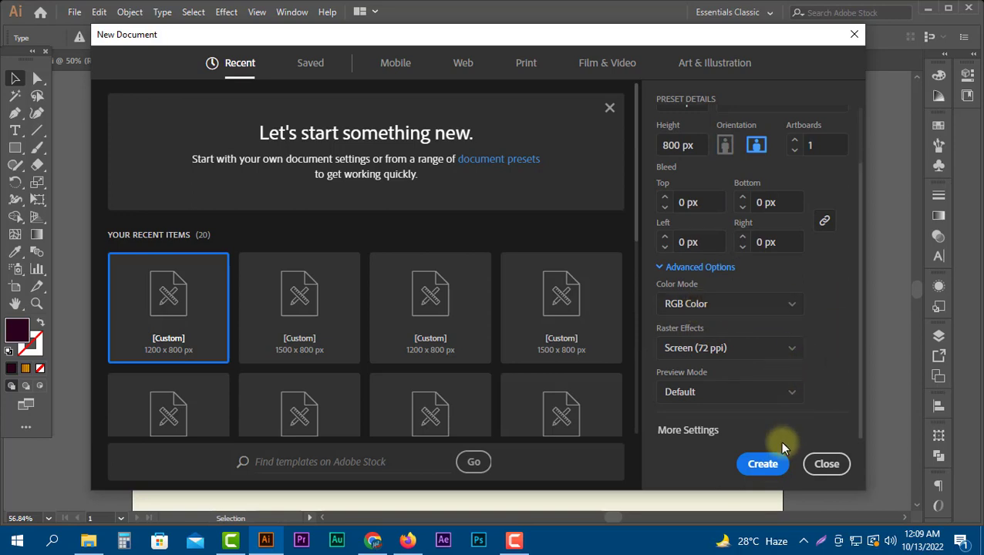
click(767, 467)
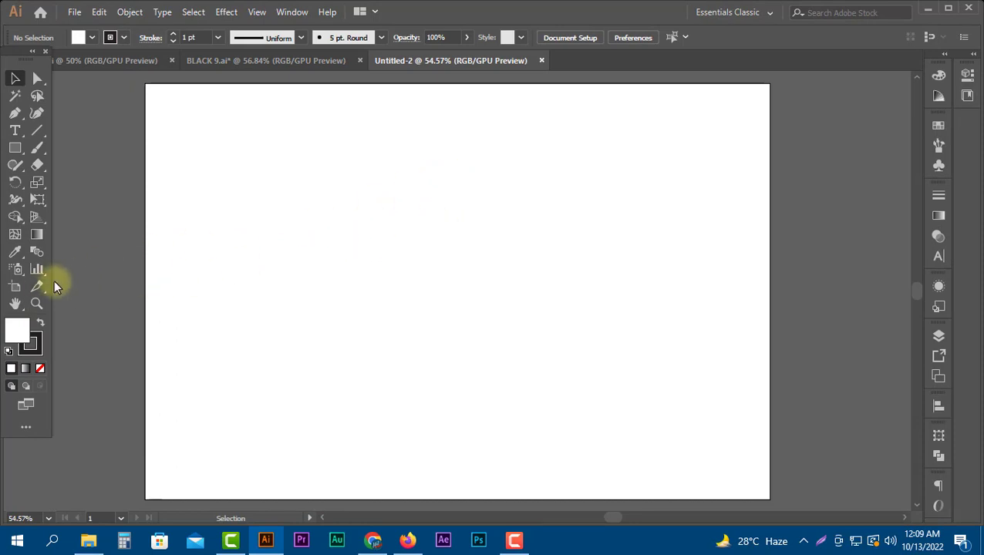
Draw a 1200 x 800 px rectangle as the background of the new document
click(15, 286)
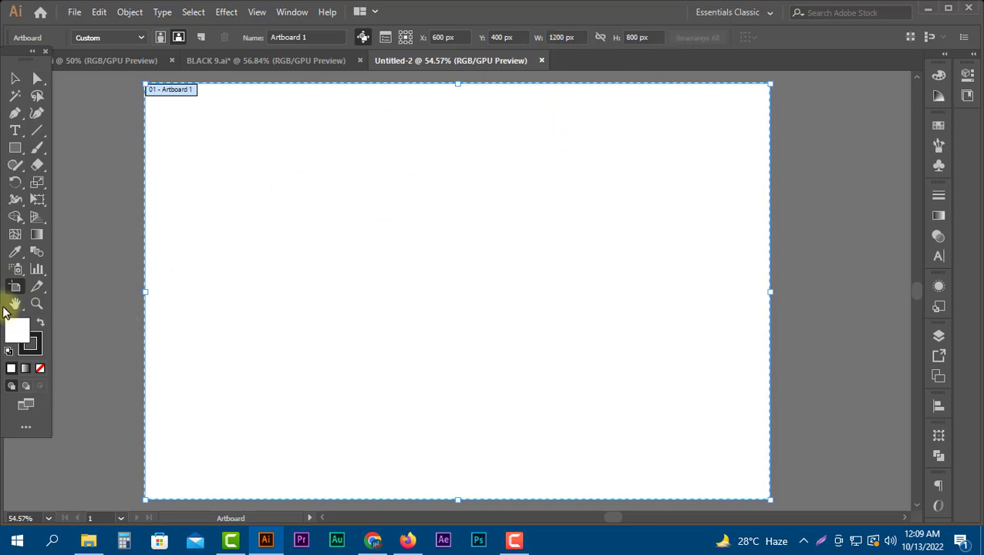
click(13, 80)
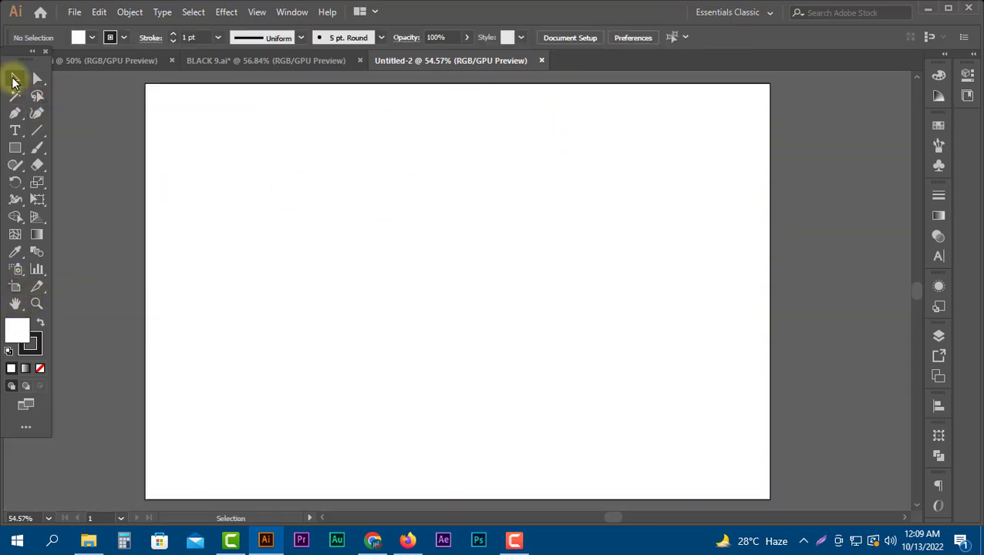
click(15, 146)
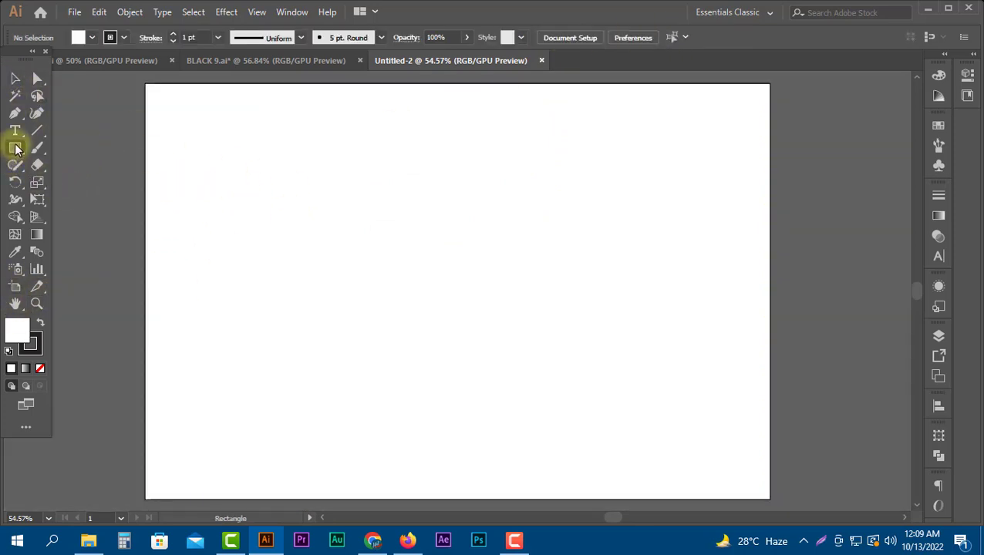
click(350, 209)
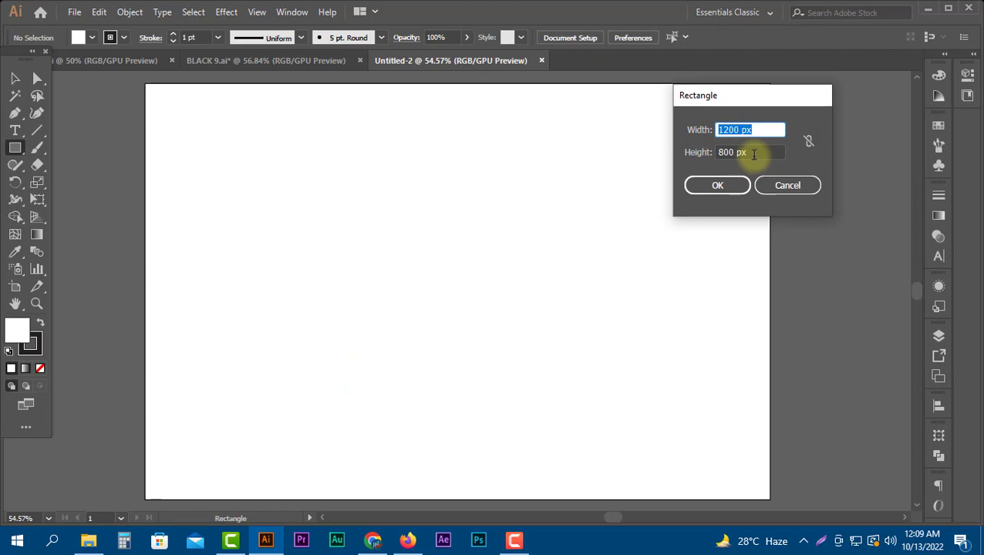
click(717, 187)
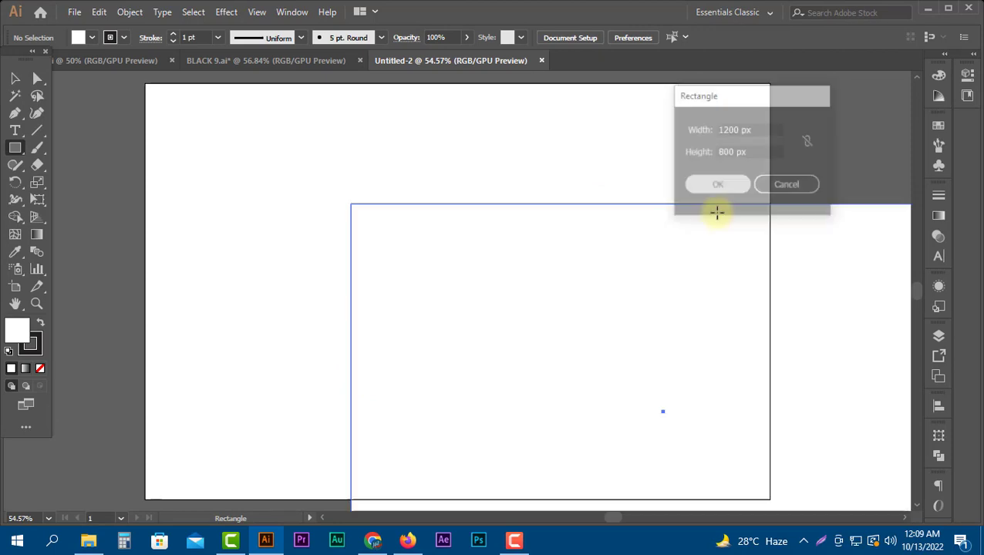
Remove the background rectangle's stroke and keep its white fill
click(36, 347)
click(40, 368)
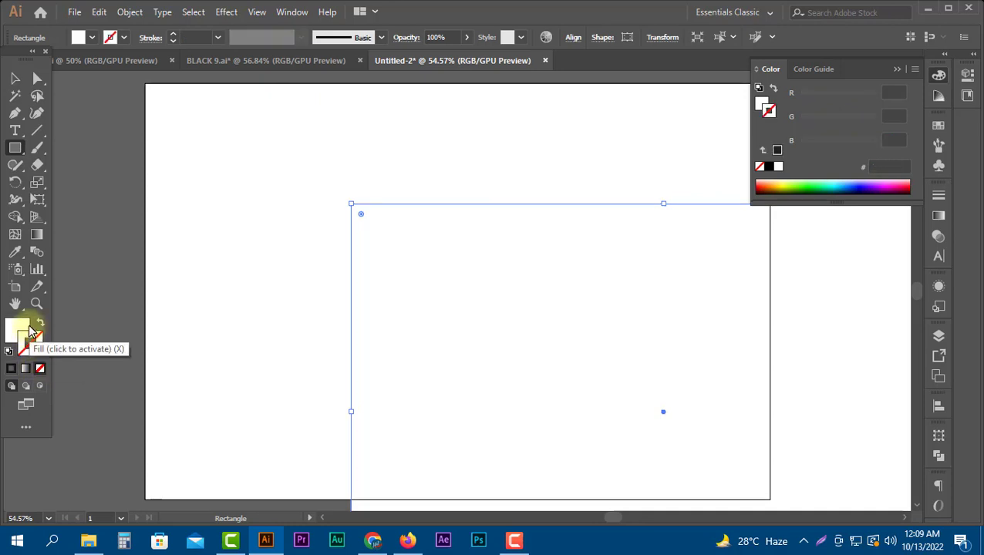
click(27, 329)
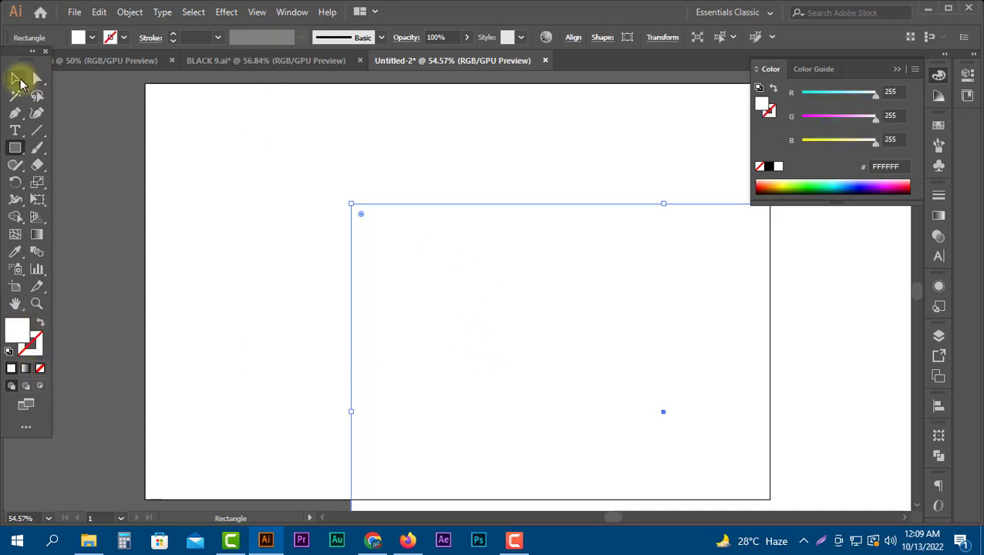
click(16, 78)
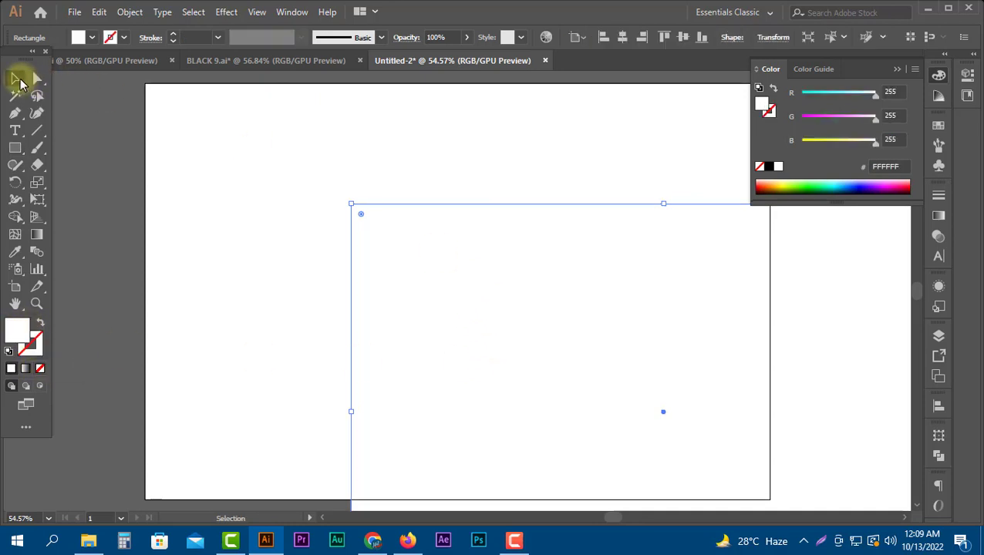
Center the background rectangle horizontally and vertically on the artboard
click(939, 407)
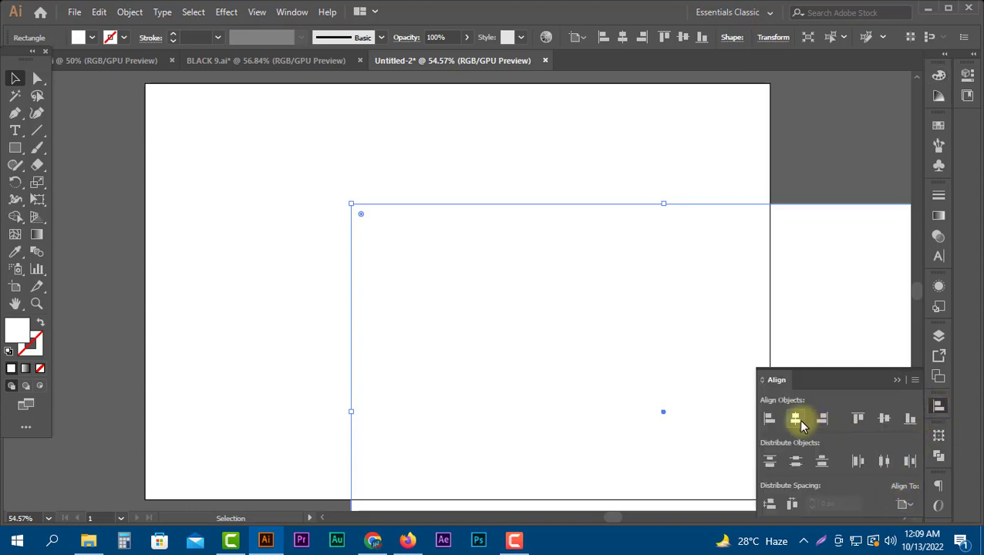
click(797, 420)
click(884, 418)
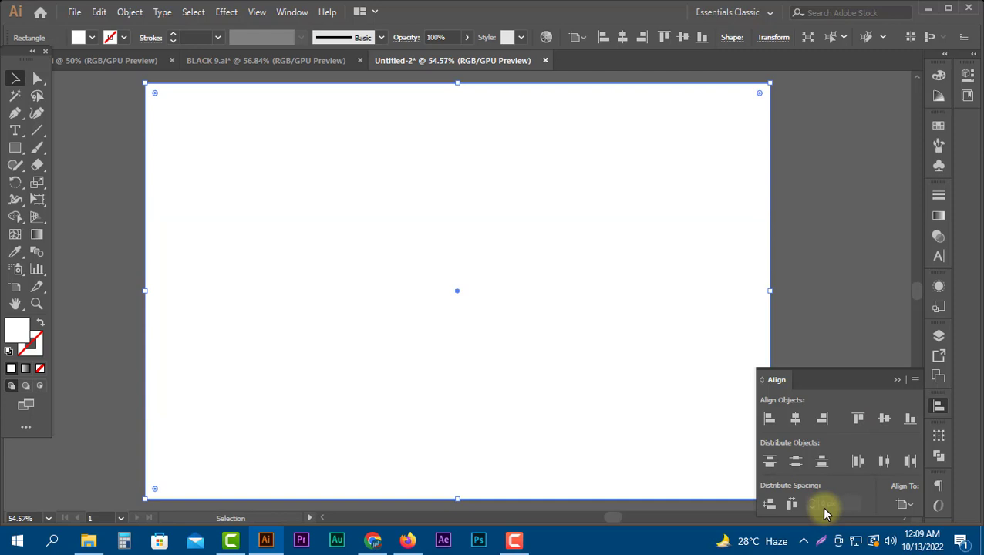
click(905, 506)
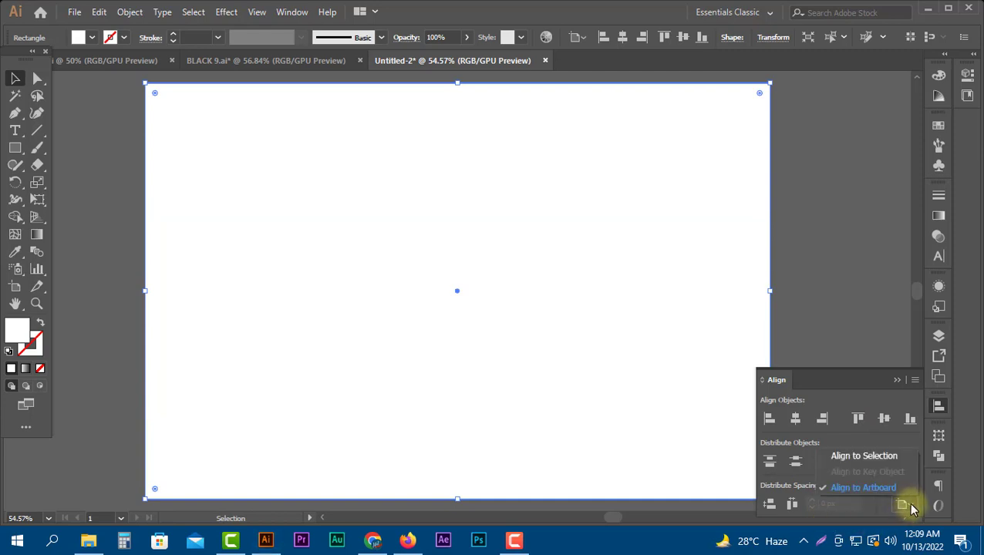
click(870, 507)
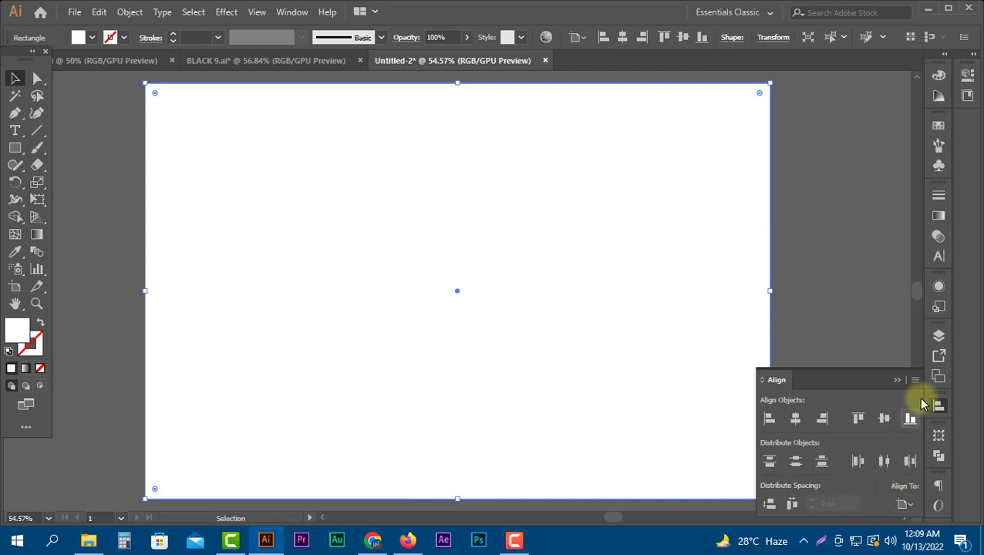
click(897, 379)
Copy the font label and color swatches from BLACK 9.ai into Untitled-2 and place them above the artboard
scroll(402, 314, up, 1)
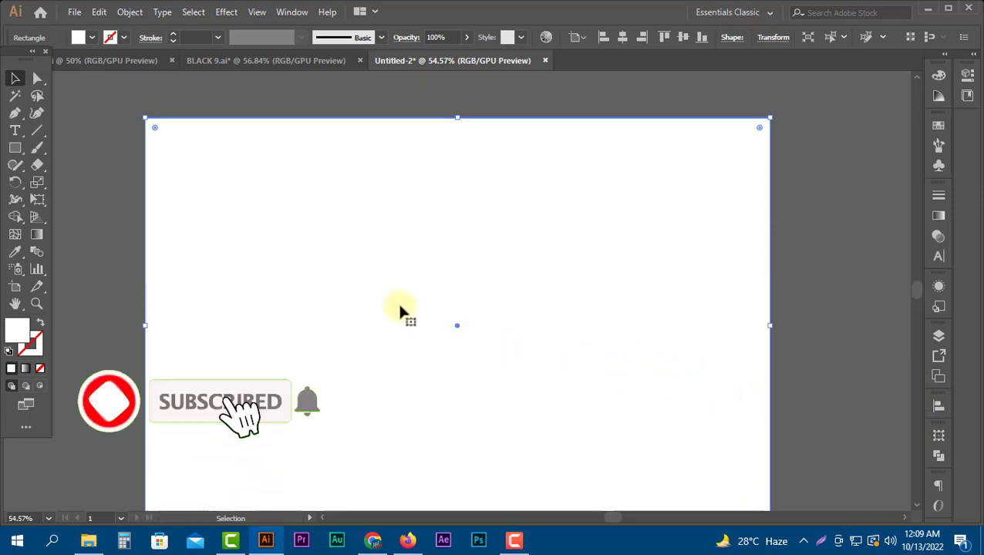
click(310, 63)
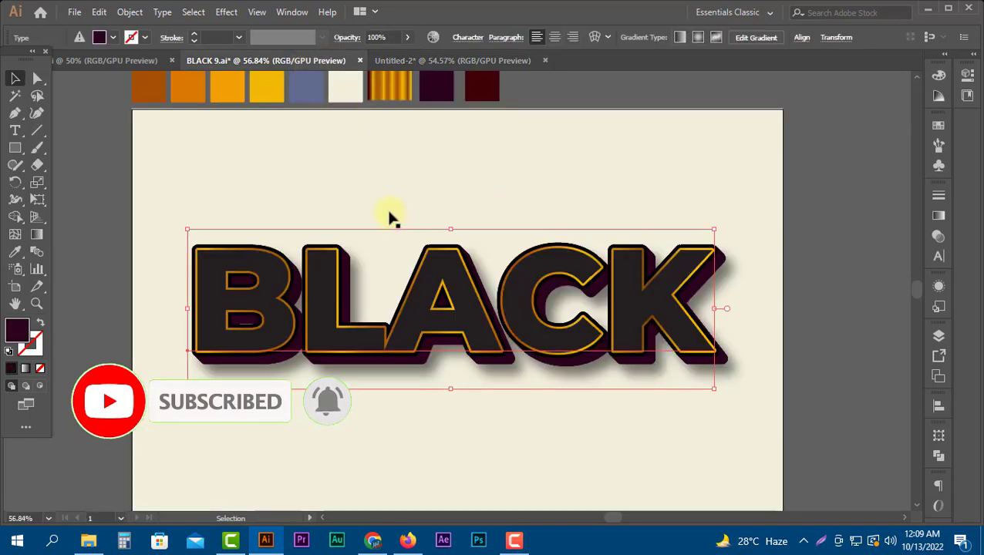
scroll(355, 216, up, 3)
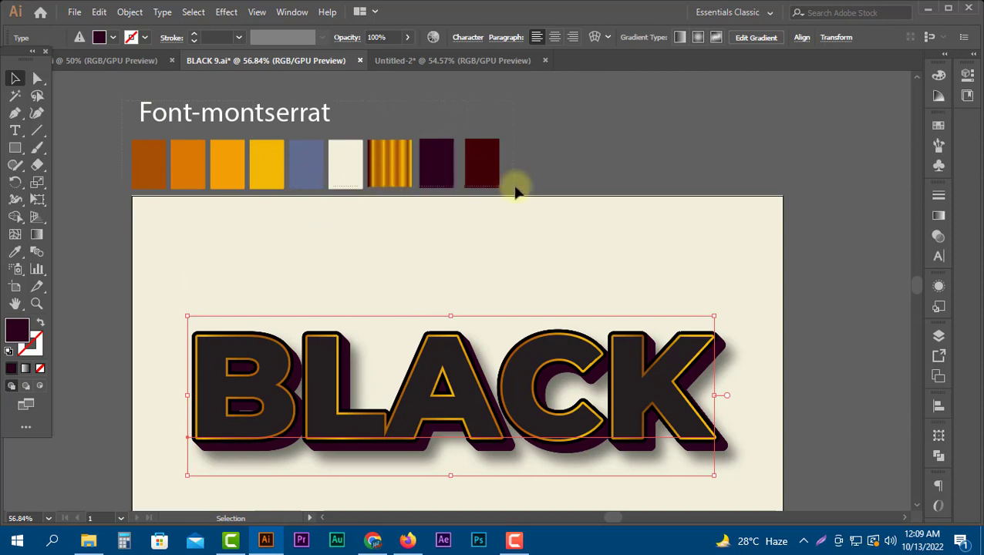
click(494, 179)
drag(351, 165, 370, 180)
scroll(340, 228, up, 4)
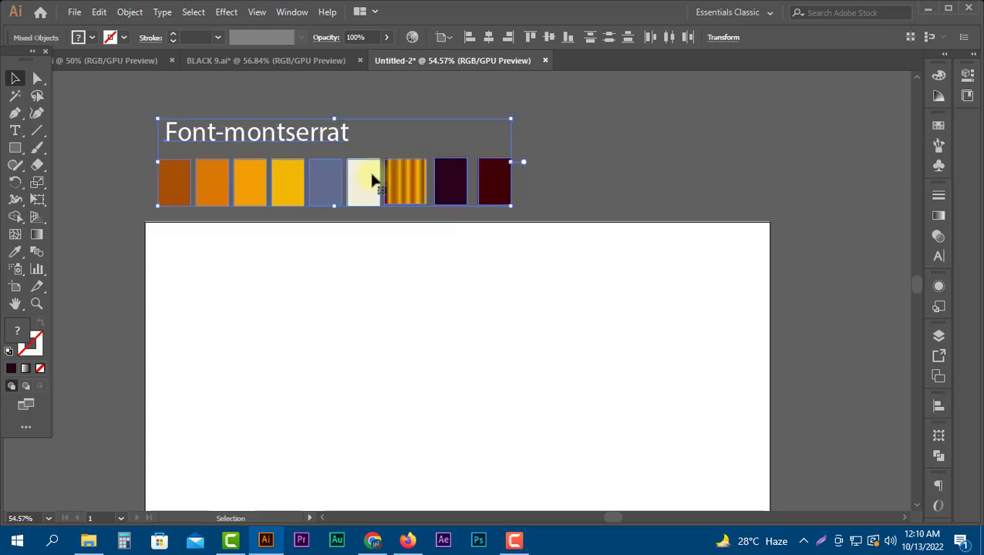
Reduce the height of the swatch row and move the Font-montserrat label down close above it
click(532, 152)
click(318, 173)
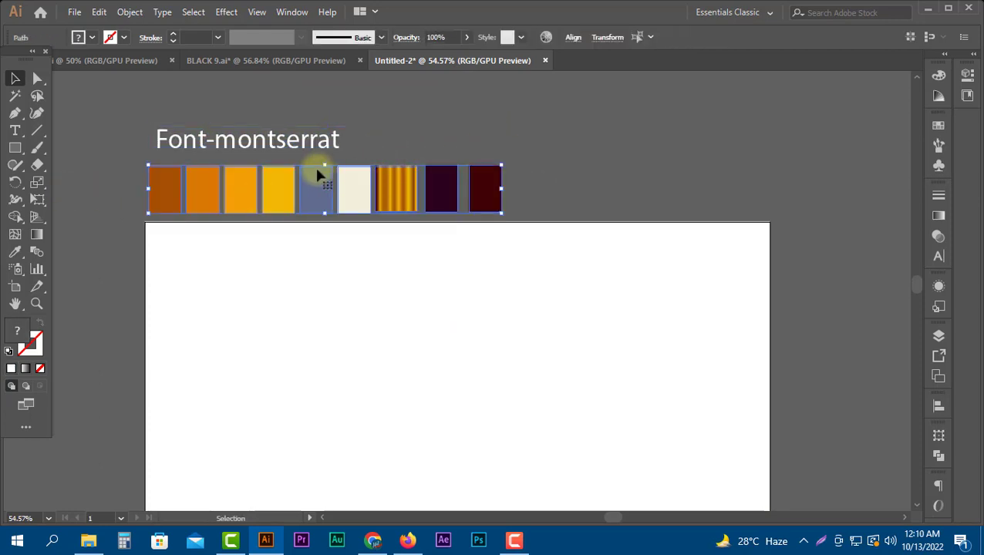
drag(327, 168, 325, 184)
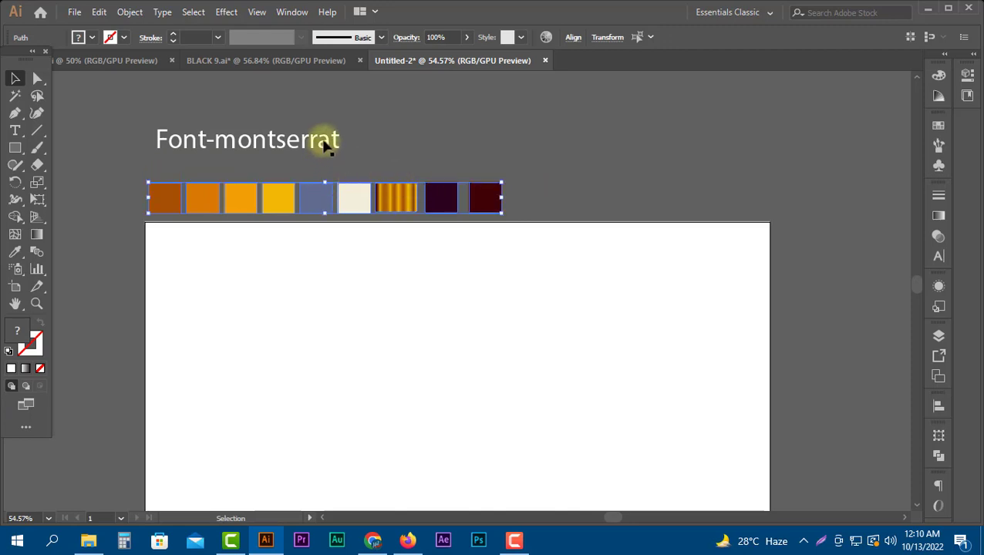
drag(324, 143, 324, 164)
click(345, 159)
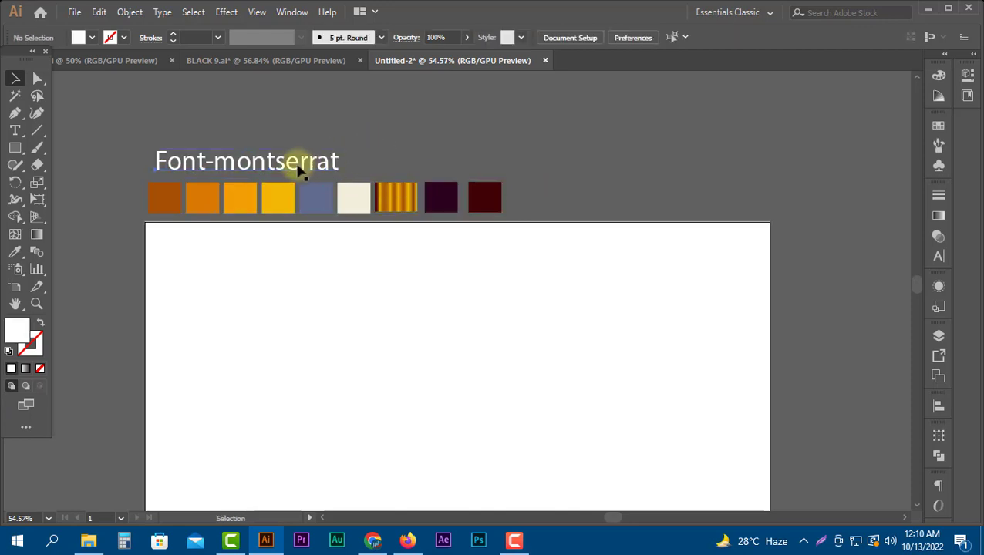
click(296, 161)
Select the background rectangle and rename its layer to BACKGROUND
scroll(389, 146, down, 2)
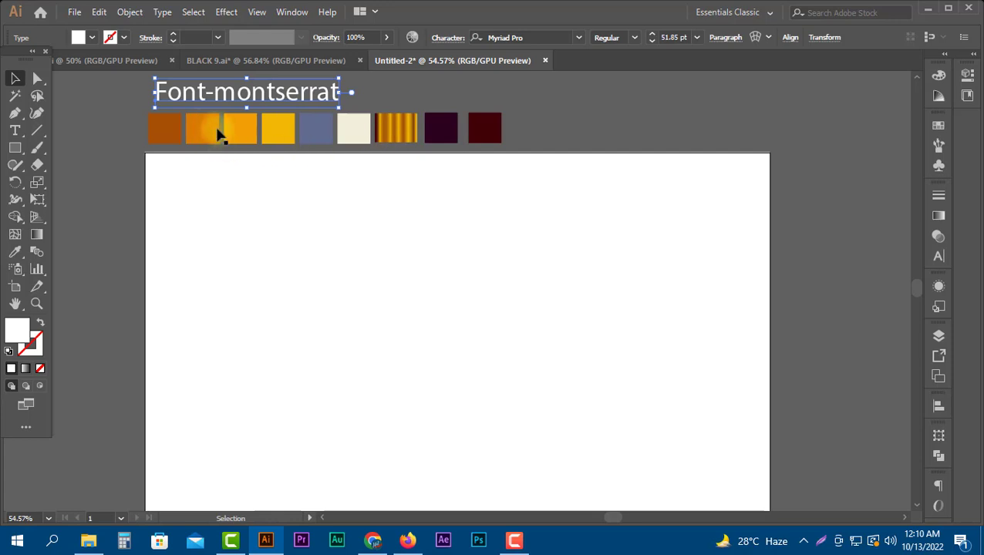
scroll(412, 202, down, 1)
click(409, 189)
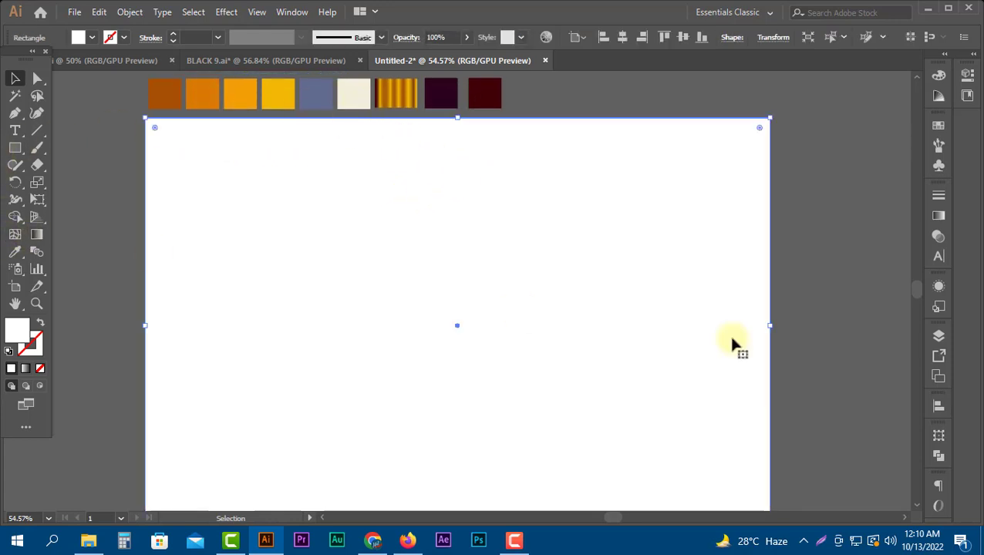
click(939, 338)
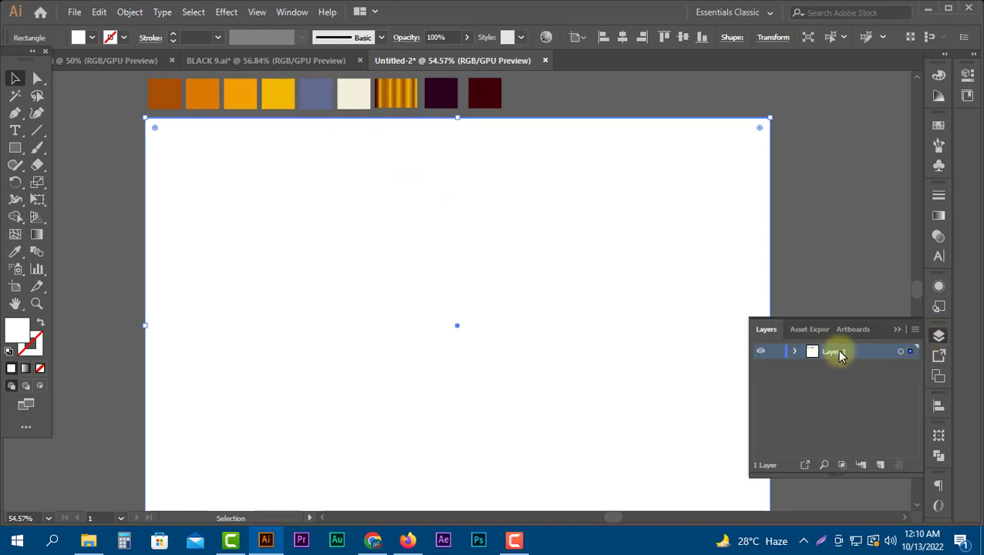
double_click(836, 352)
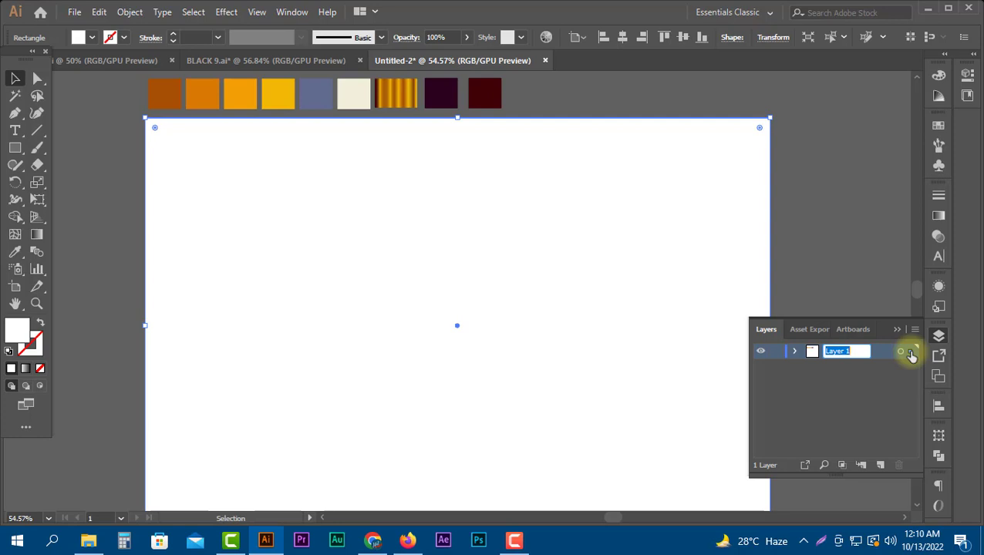
text(BA)
text(CKGROUND)
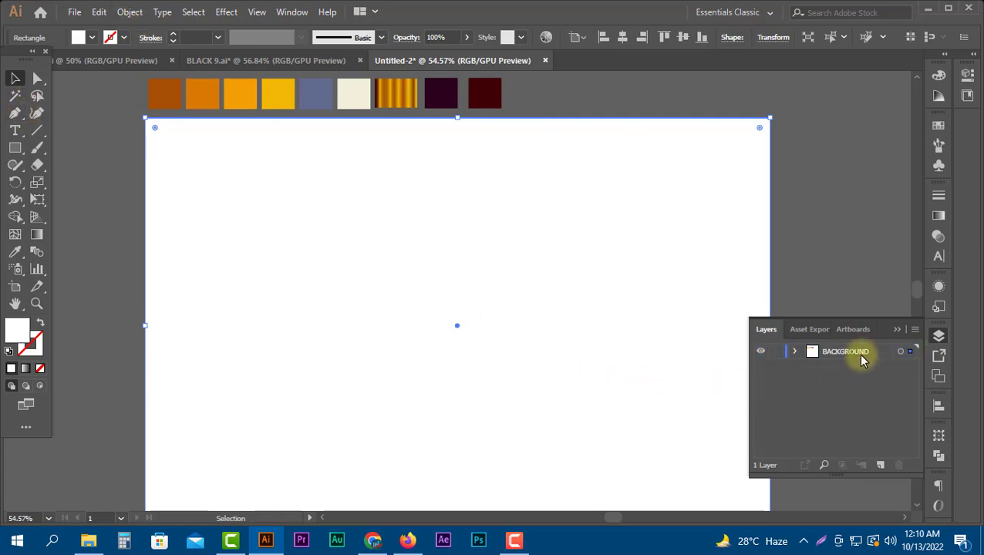
key(Return)
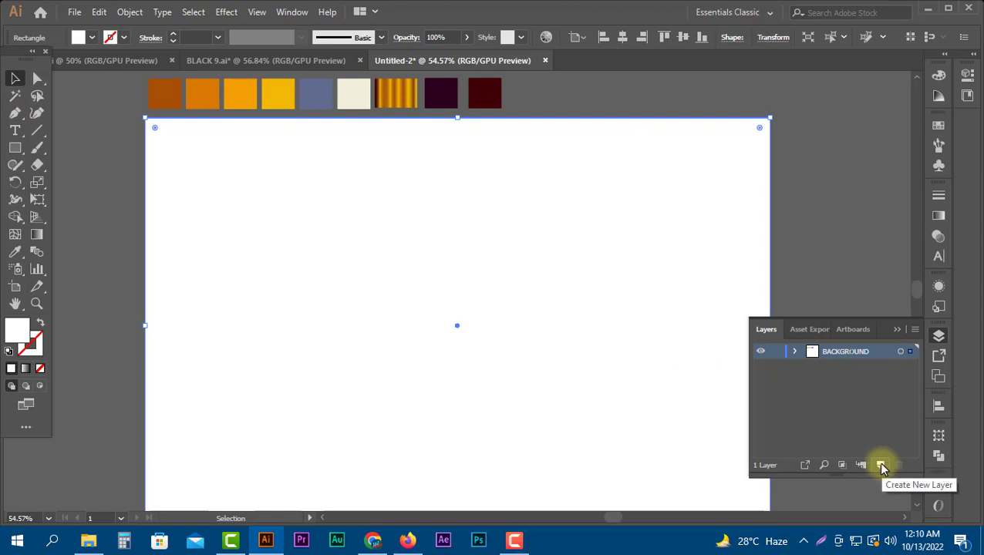
Create a new layer above BACKGROUND and name it TEXT
click(882, 466)
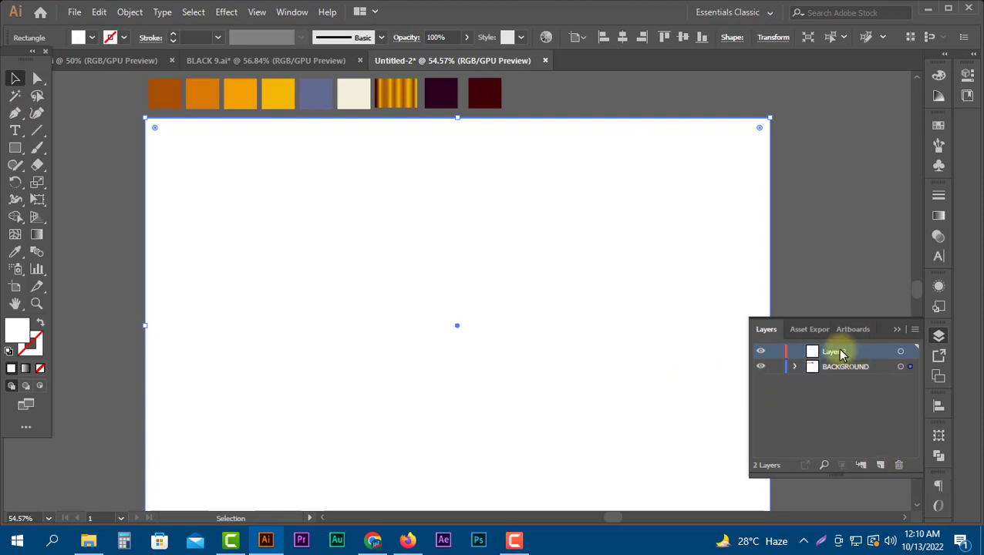
double_click(840, 354)
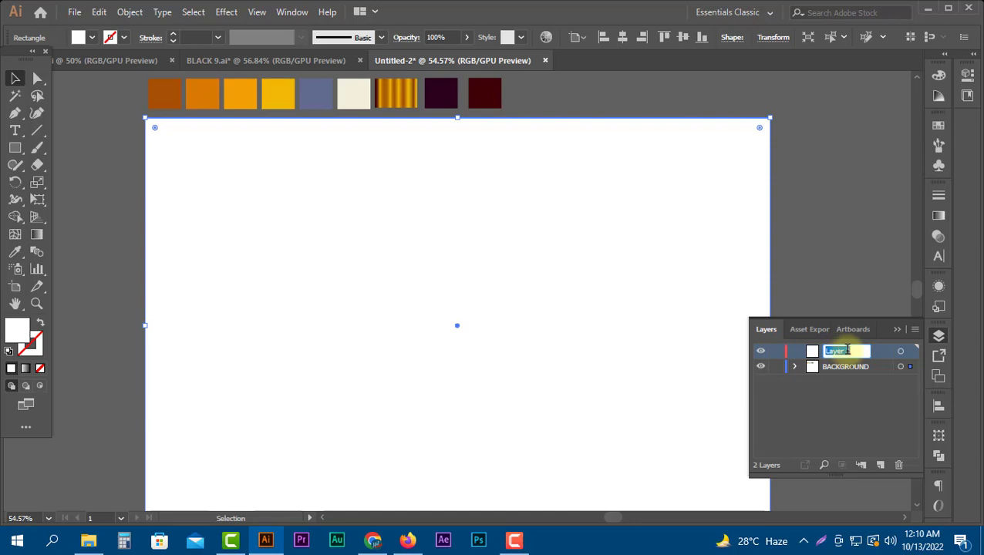
text(TA)
text(XT)
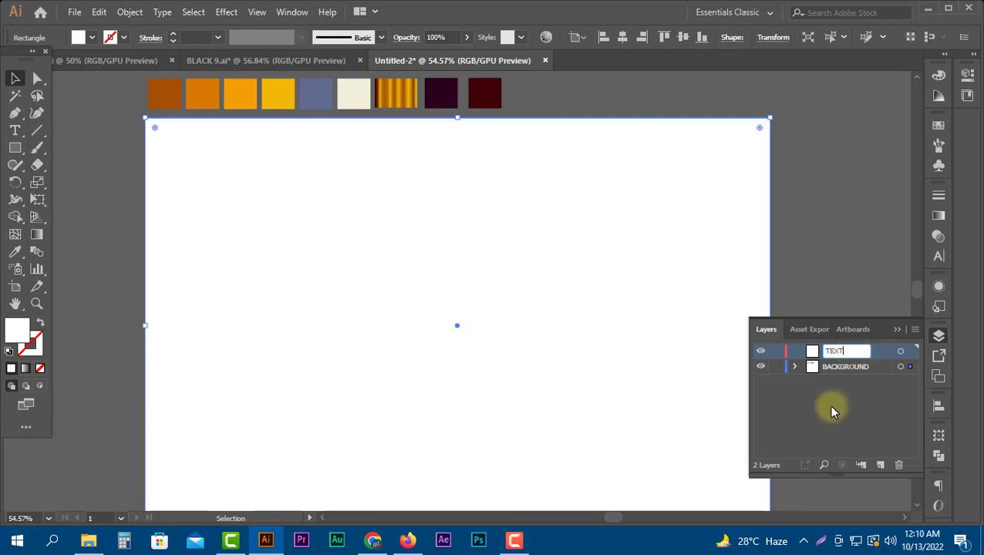
key(Return)
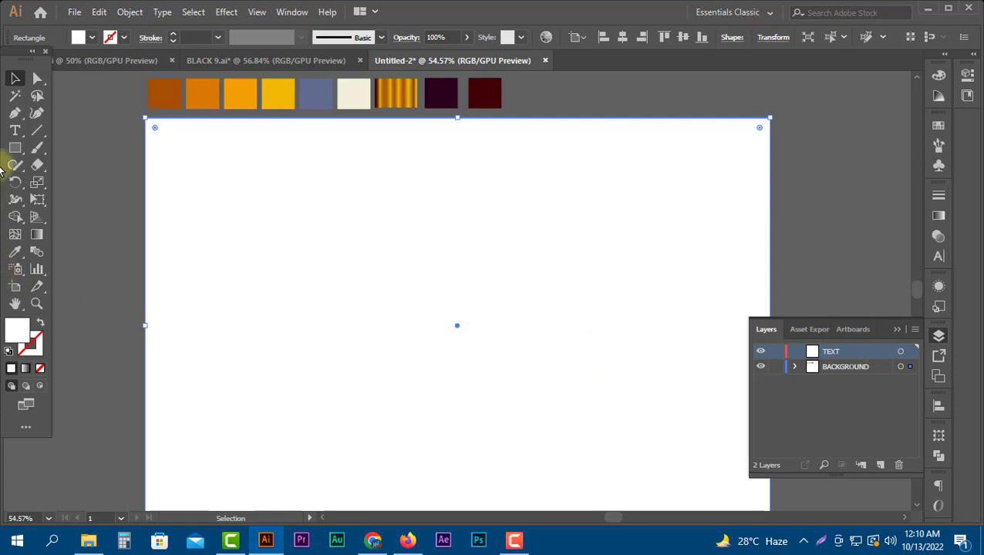
Add the point text BLACK at 60 pt on the artboard and enlarge it to about 177 pt
click(14, 131)
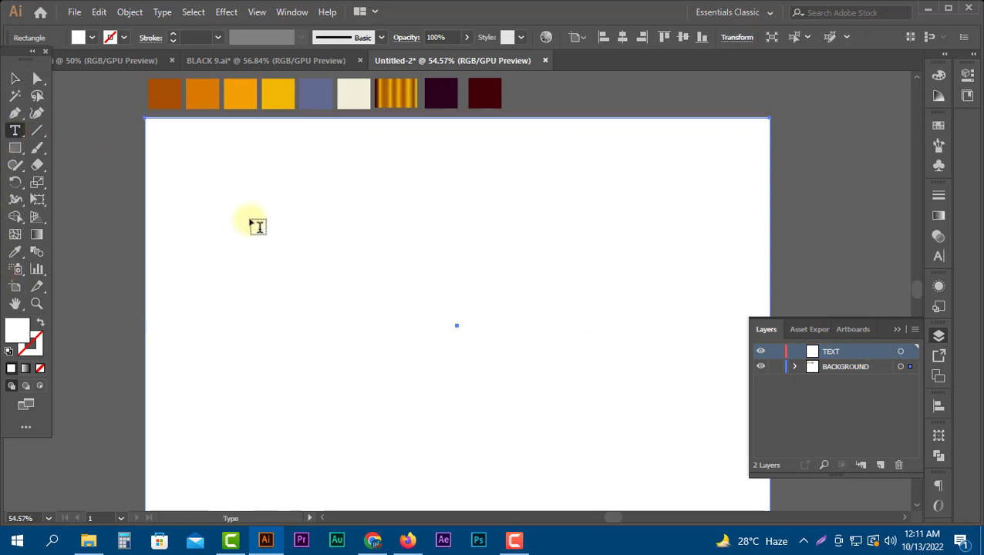
click(253, 223)
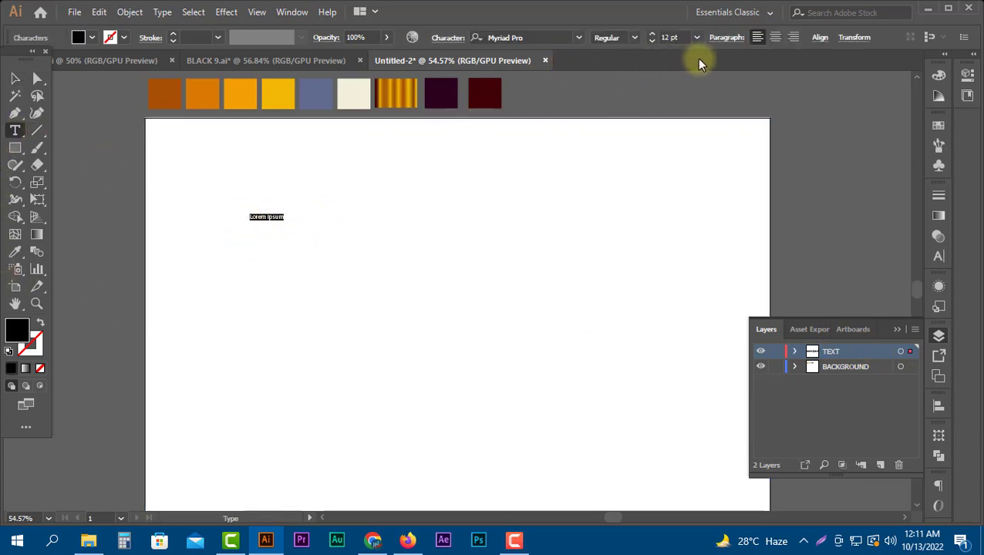
click(697, 37)
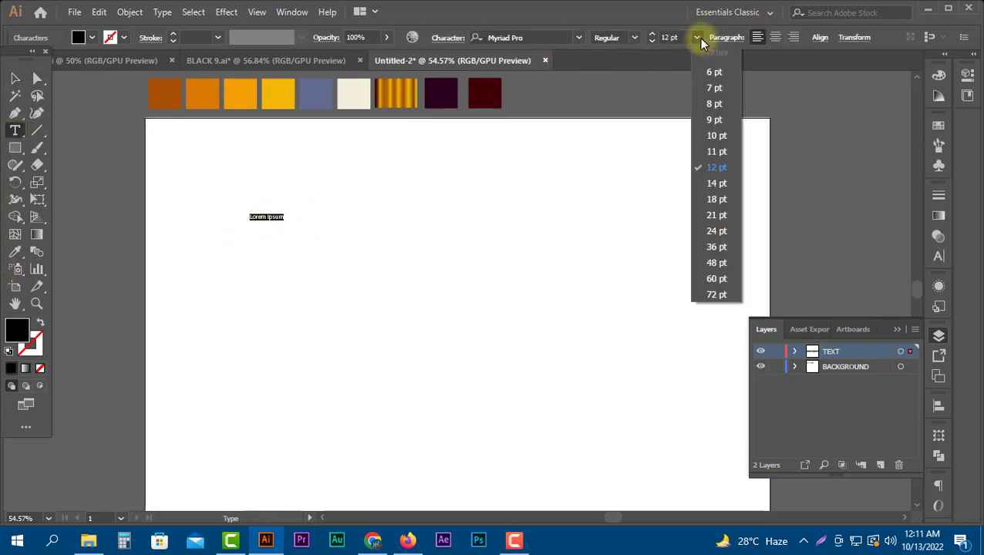
click(715, 279)
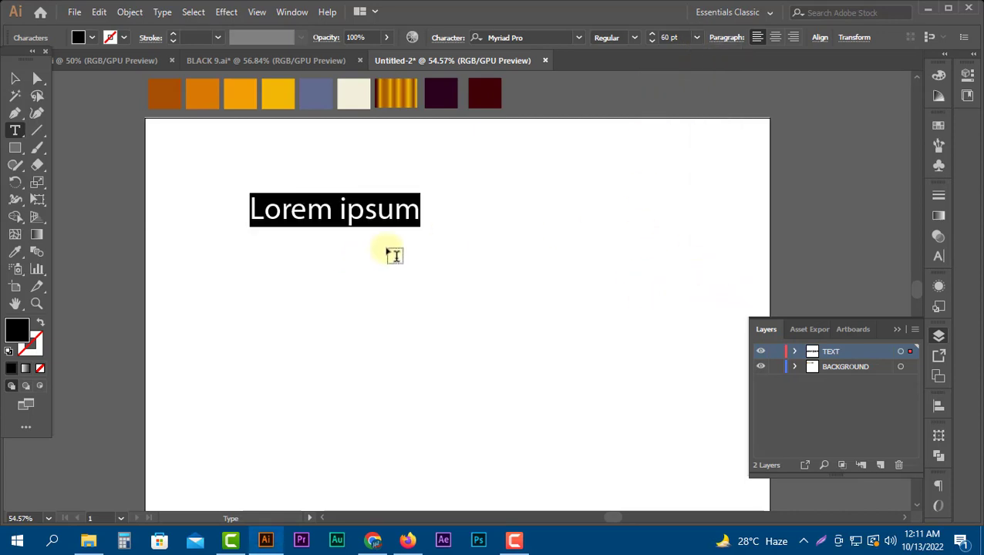
text(BLACK)
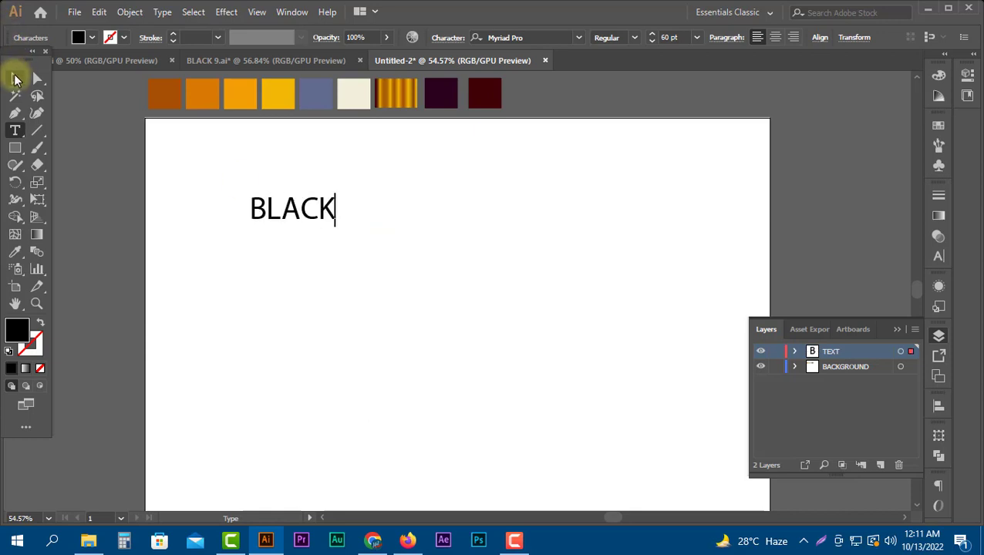
click(14, 78)
drag(331, 229, 391, 364)
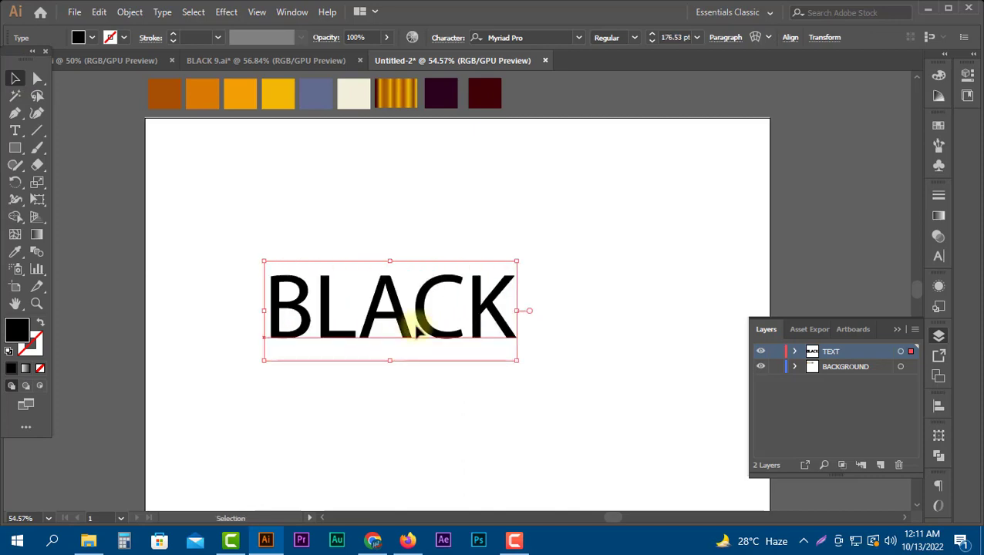
Set the BLACK text's font to Montserrat ExtraBold
click(534, 38)
scroll(533, 170, up, 1)
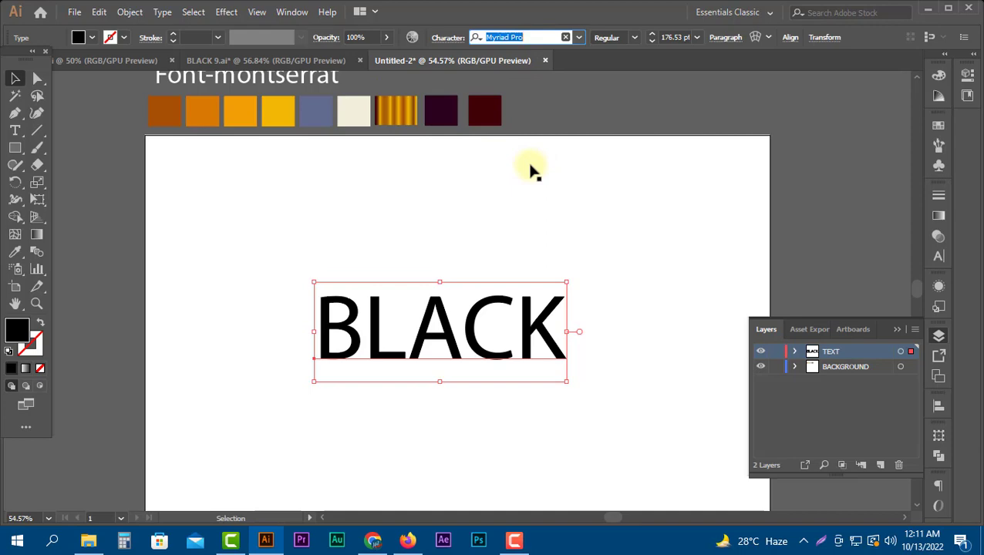
text(MONT)
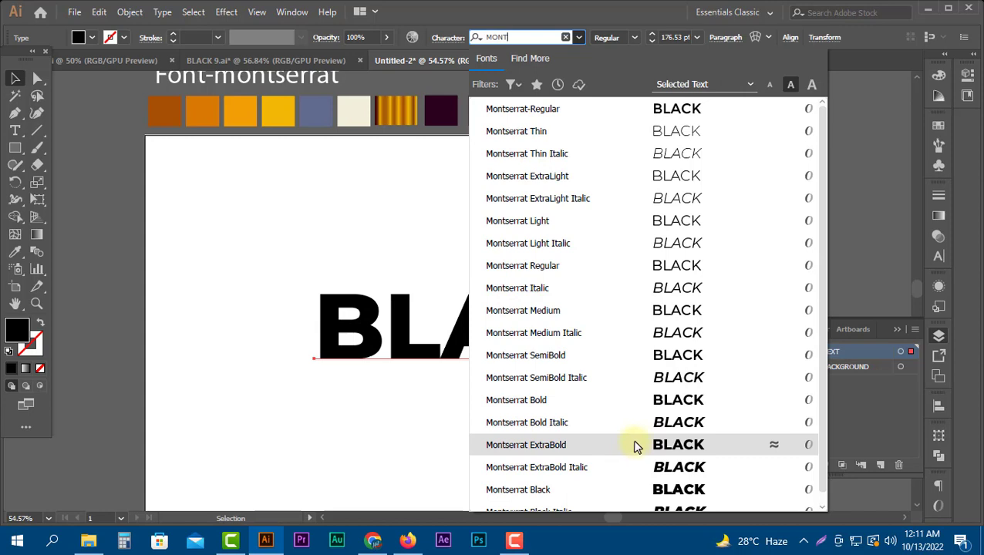
scroll(634, 447, down, 1)
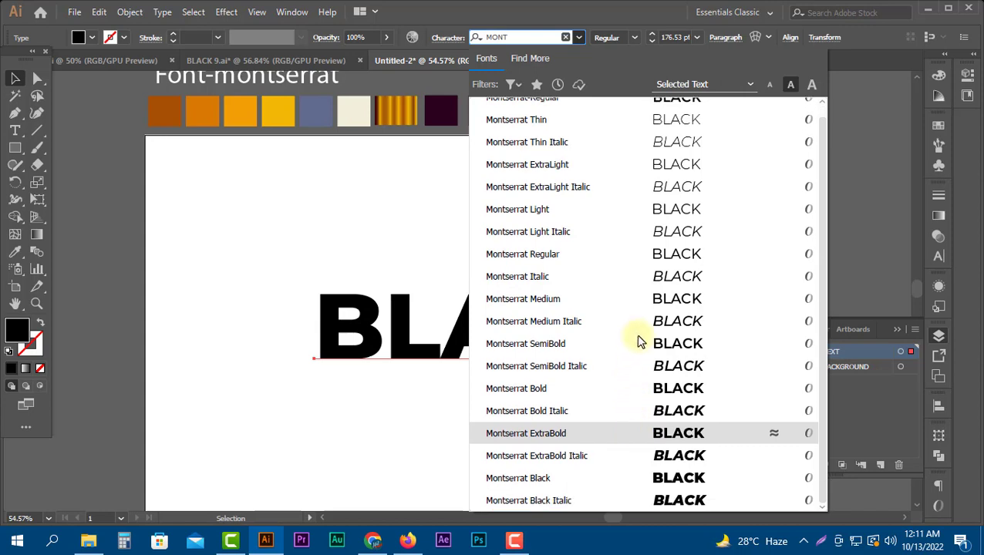
click(617, 434)
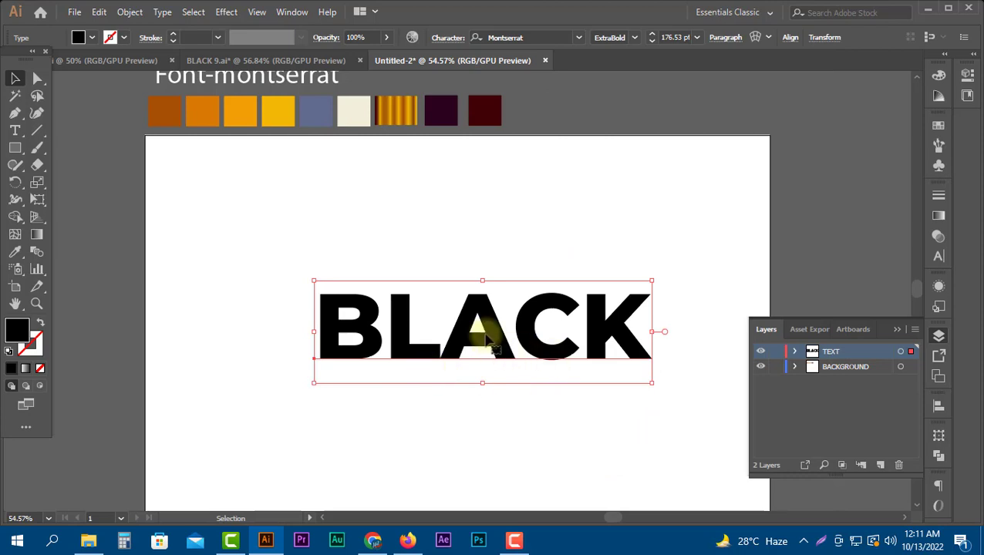
Enlarge the BLACK text to about 214 pt and position it near the middle of the artboard
drag(472, 332, 438, 348)
drag(455, 294, 455, 330)
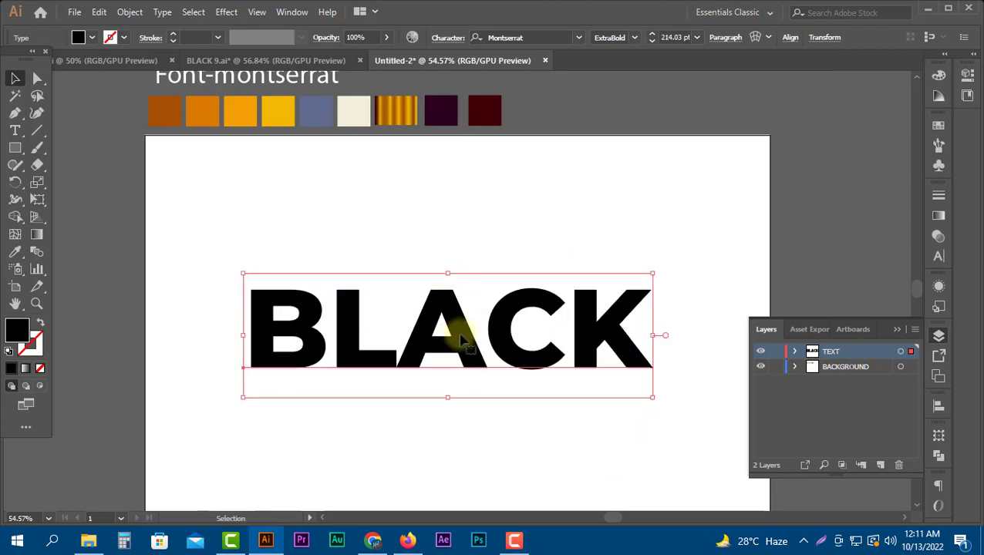
scroll(488, 349, down, 2)
scroll(488, 349, down, 1)
drag(503, 280, 502, 258)
scroll(501, 301, up, 3)
drag(465, 289, 476, 294)
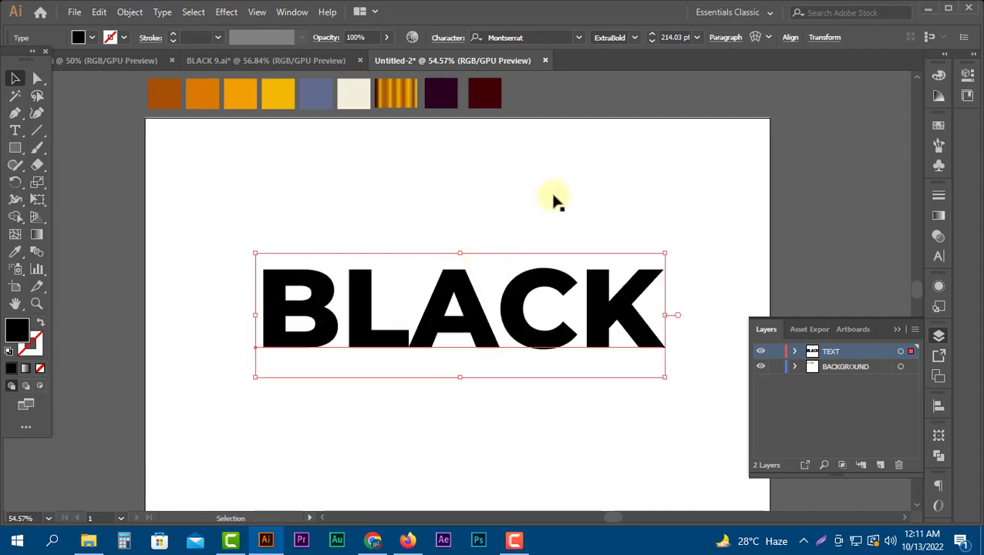
Fill the background rectangle with the cream color sampled from the swatch row
click(609, 197)
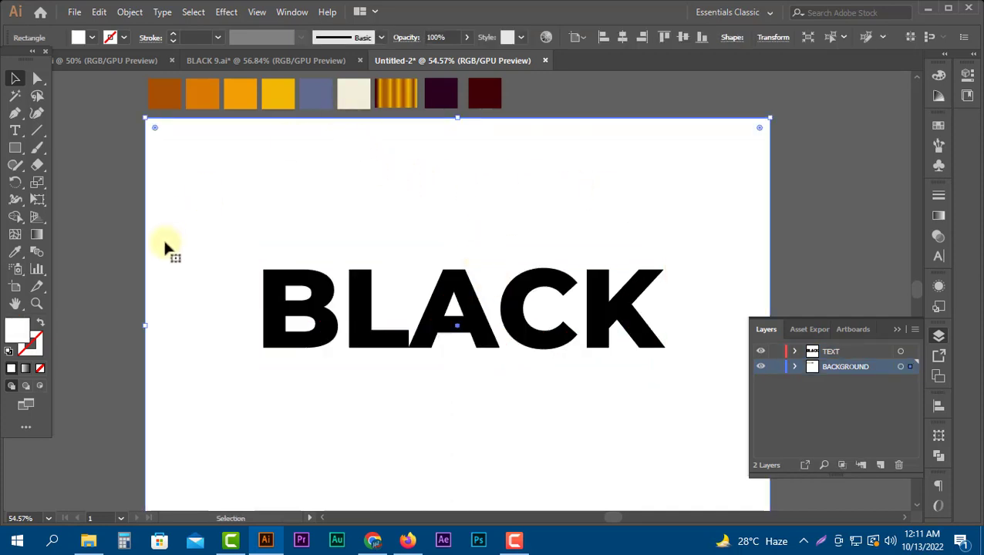
click(14, 251)
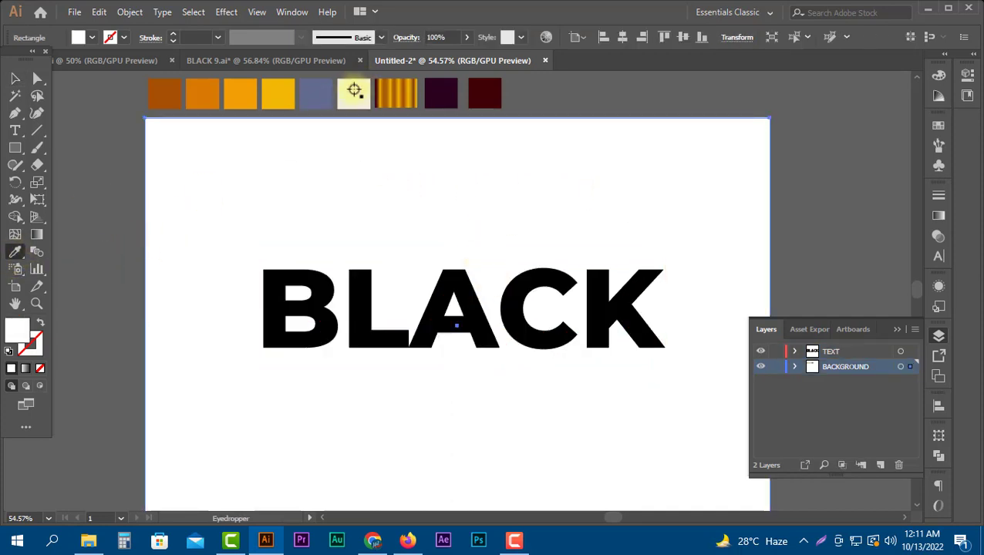
click(351, 95)
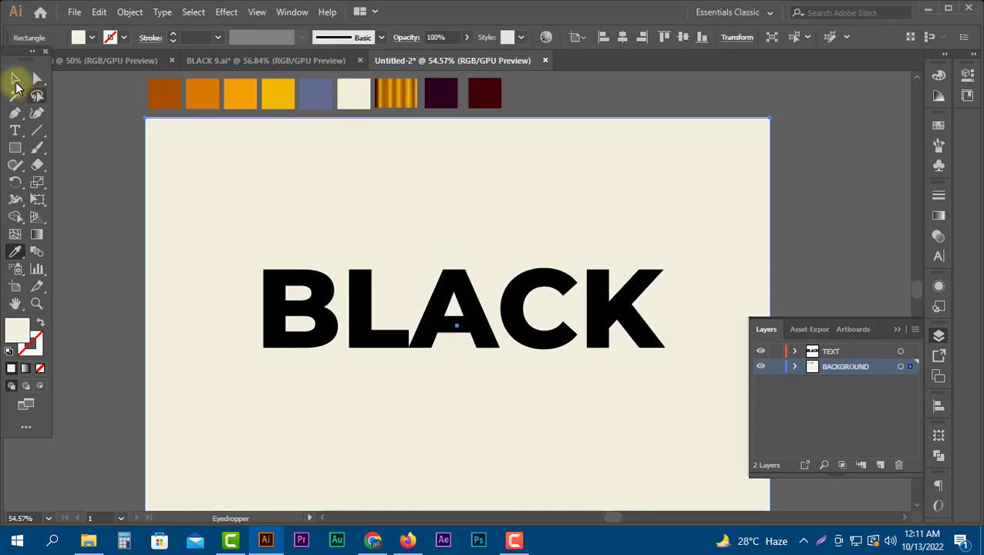
click(15, 78)
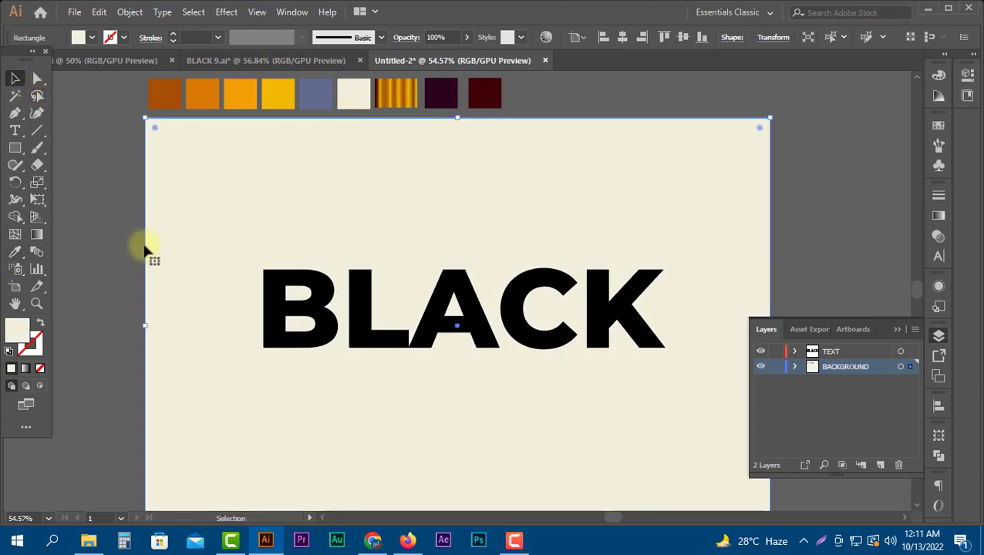
Lock the BACKGROUND layer
click(803, 177)
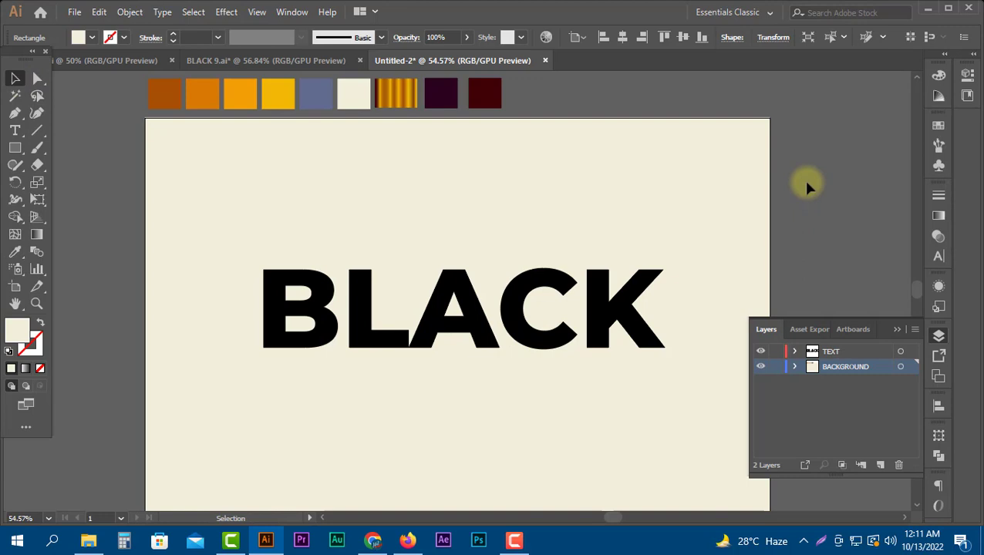
click(749, 168)
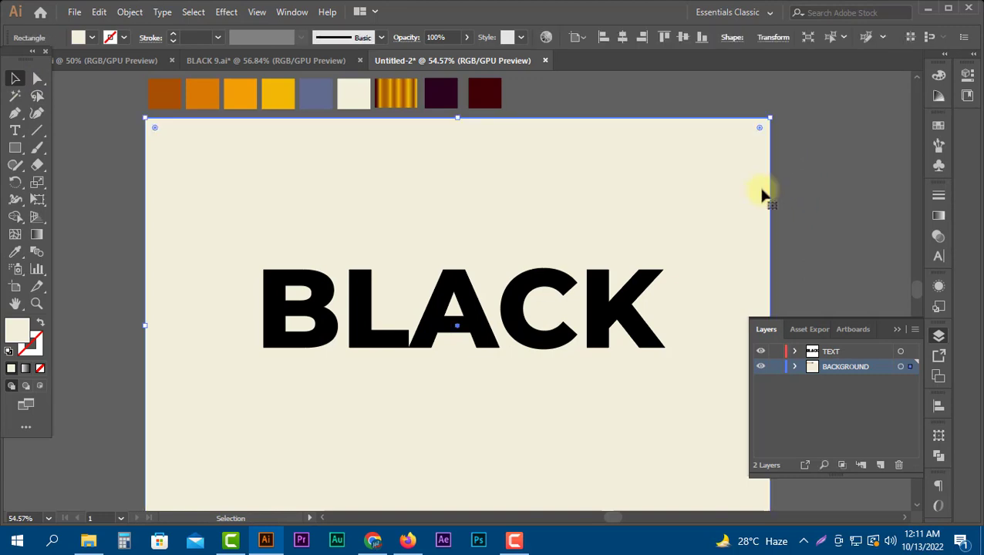
click(776, 367)
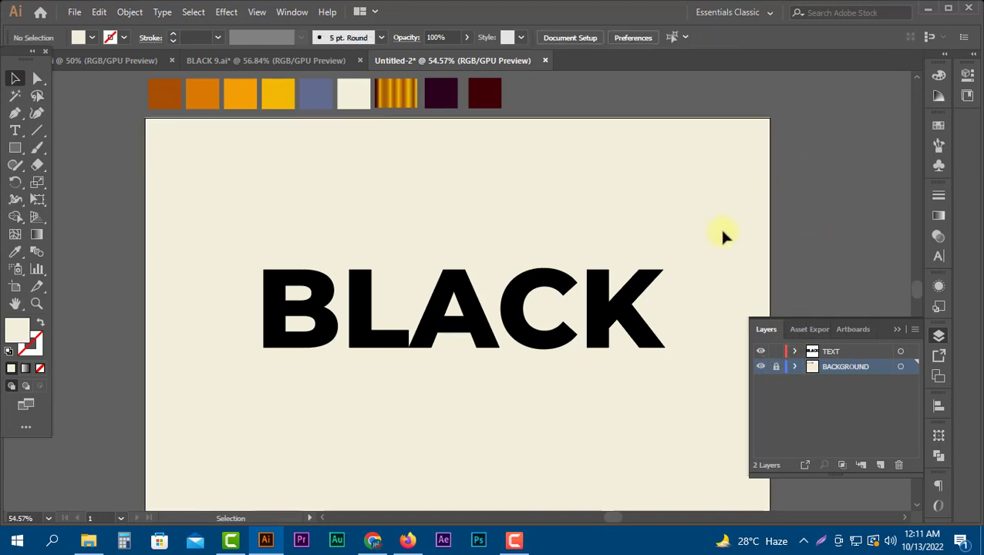
click(896, 330)
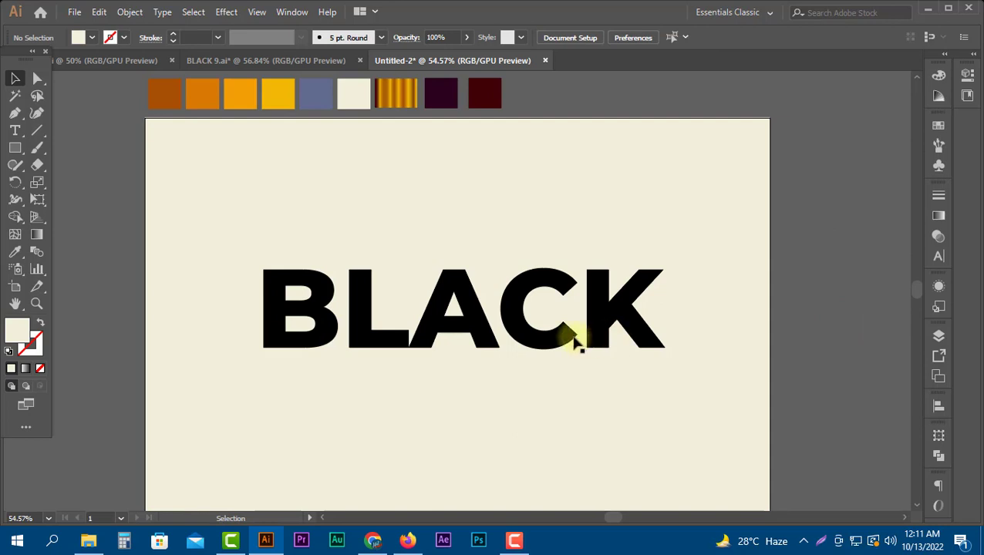
Set the BLACK text's fill to None
scroll(579, 339, down, 1)
click(529, 310)
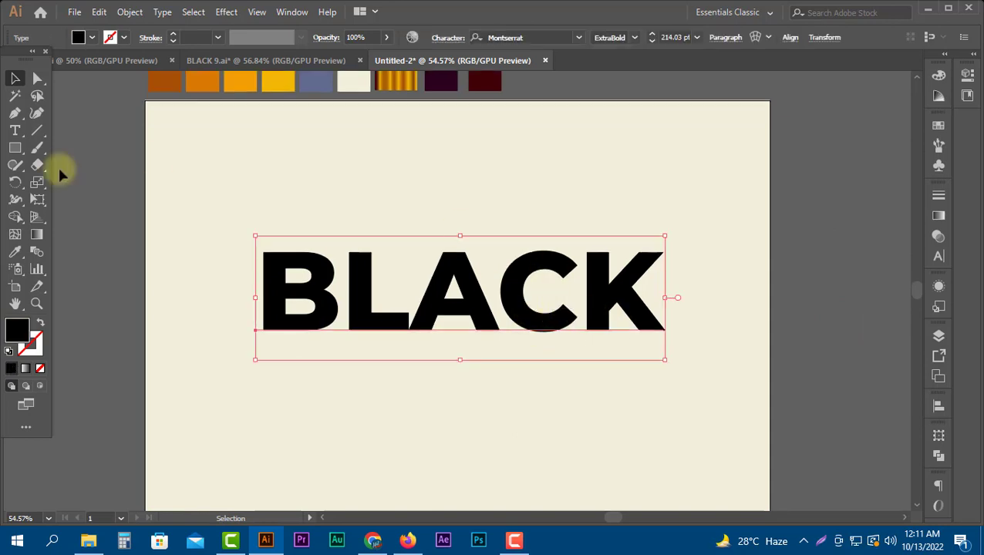
click(91, 40)
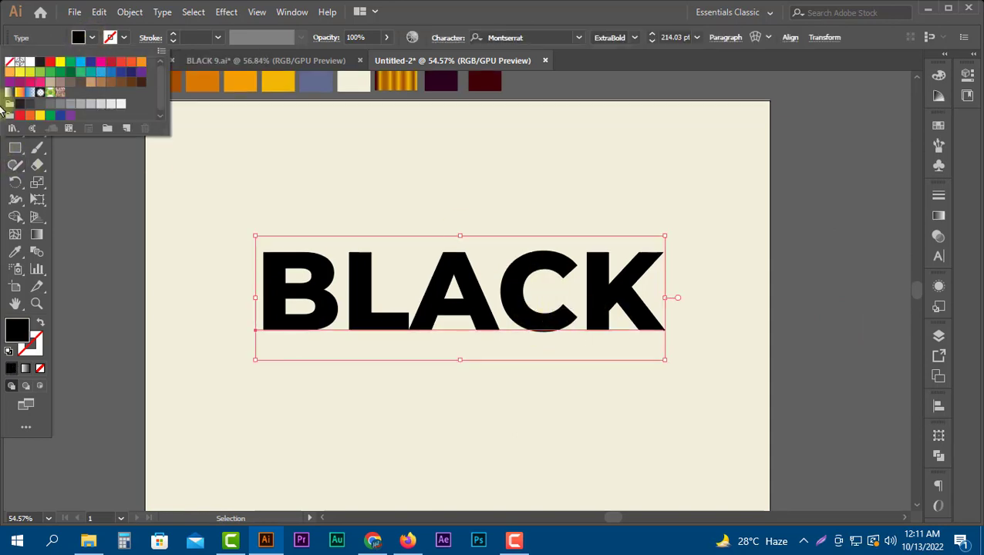
click(9, 61)
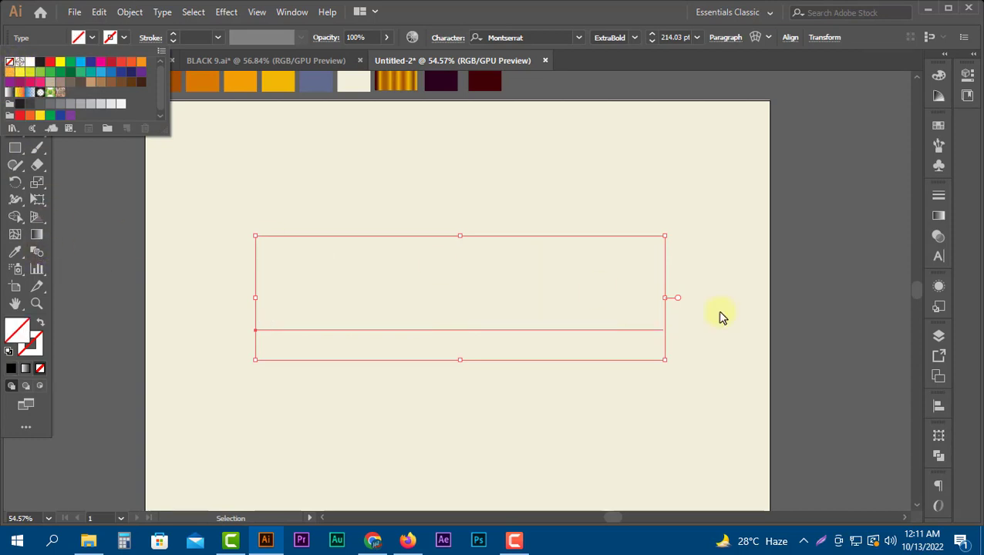
Add a new fill to the BLACK text's appearance and duplicate that fill
click(938, 286)
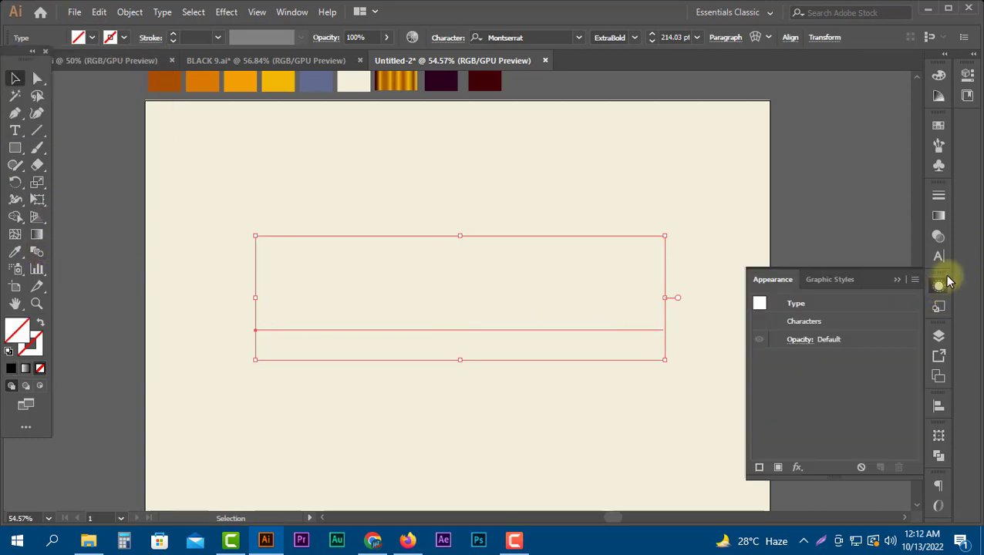
click(777, 468)
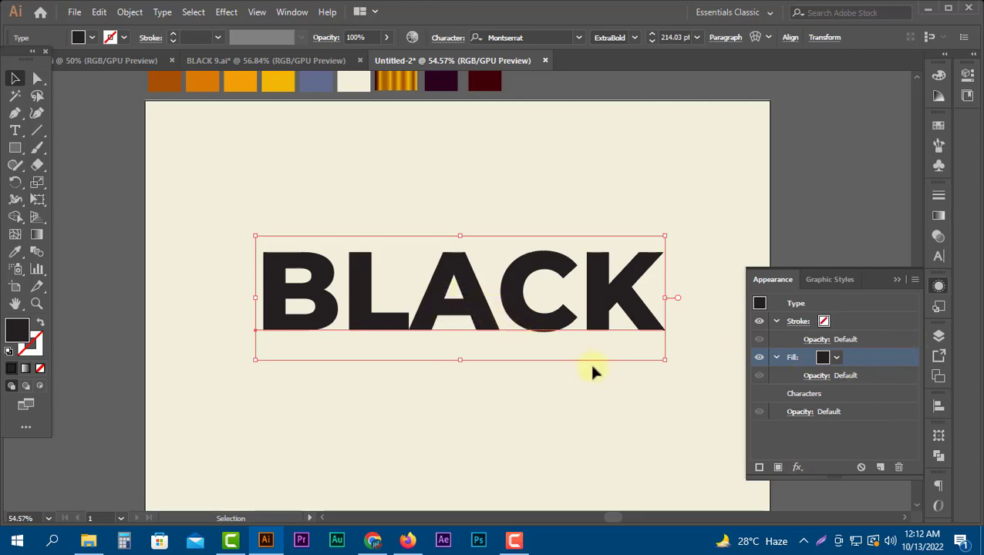
scroll(550, 371, up, 1)
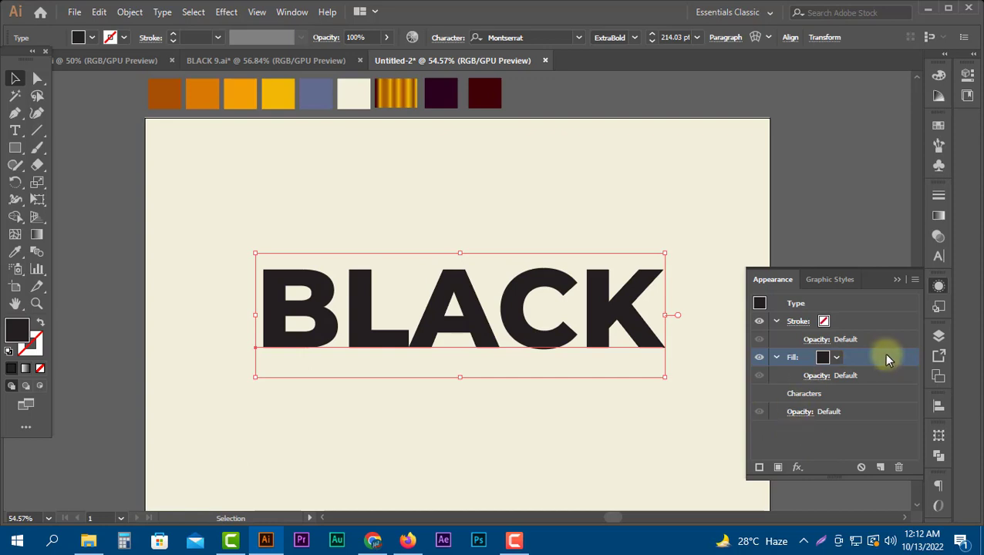
click(776, 357)
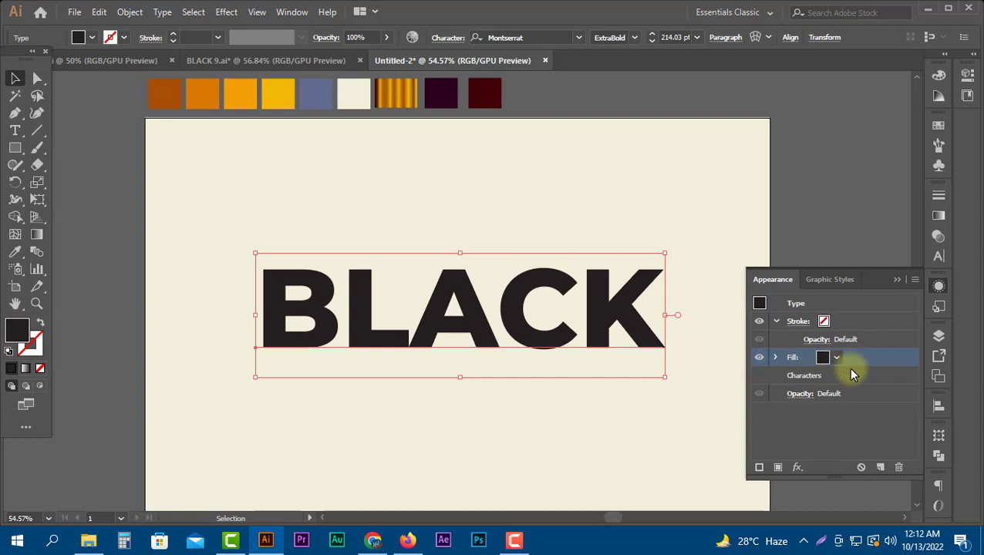
click(882, 469)
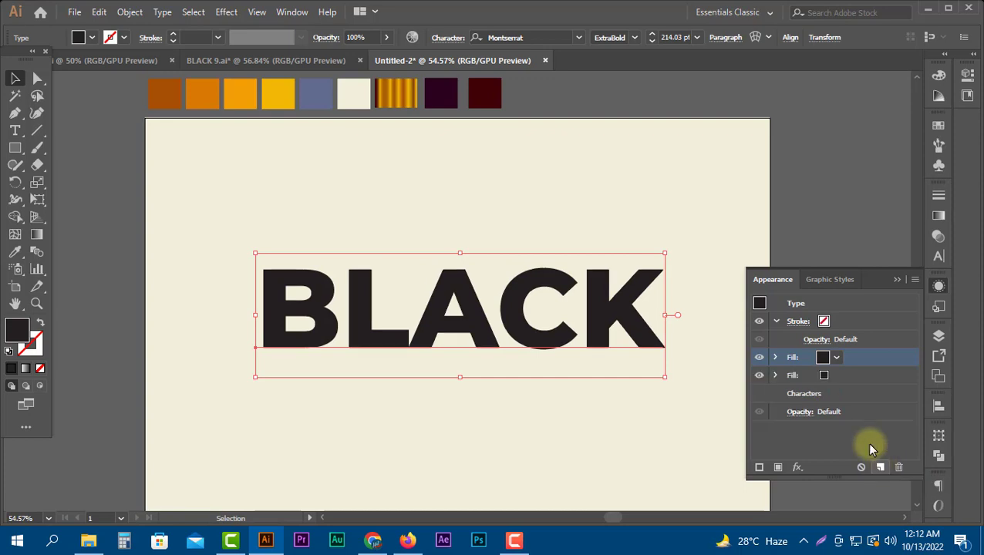
Target the lower fill in the appearance and sample the gold gradient swatch into it with the Eyedropper
click(868, 378)
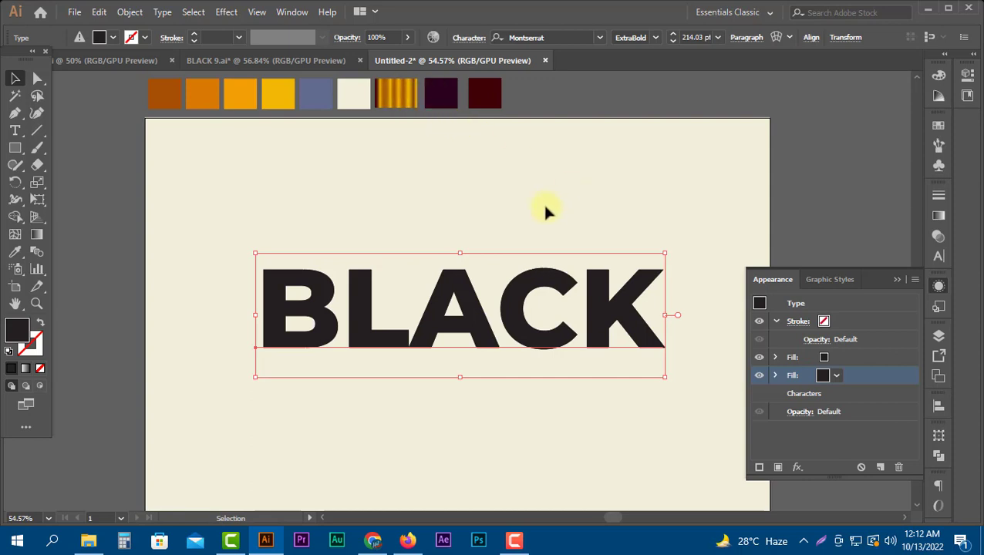
click(939, 217)
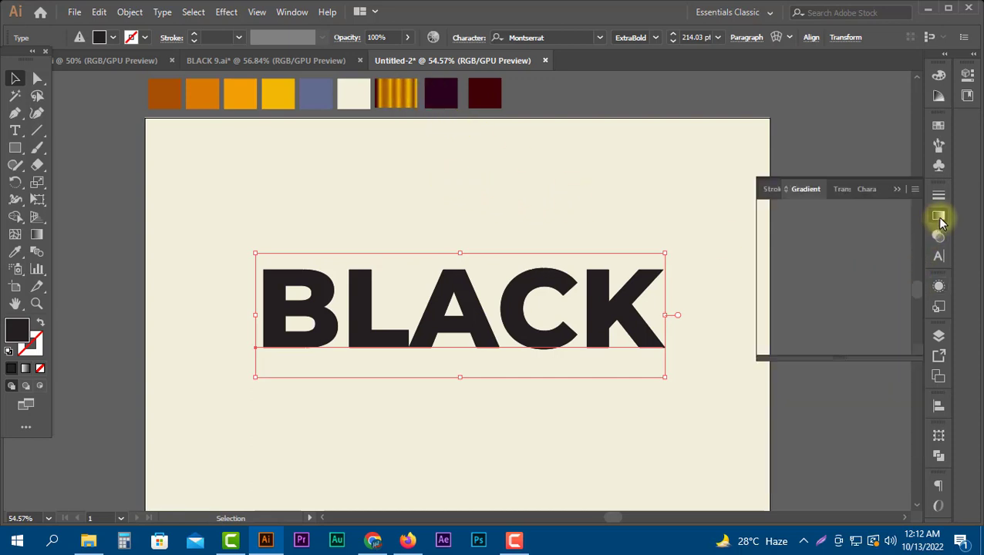
click(395, 96)
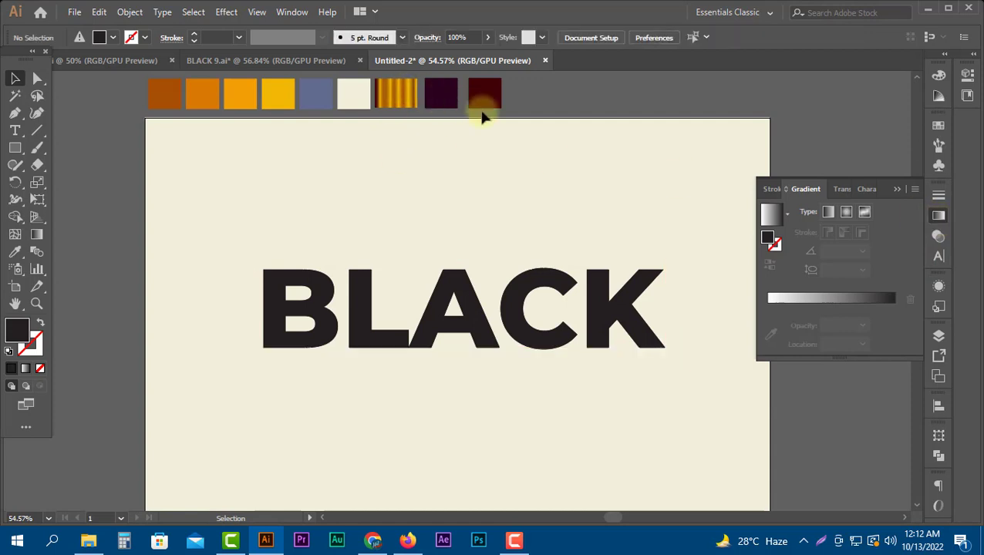
click(940, 217)
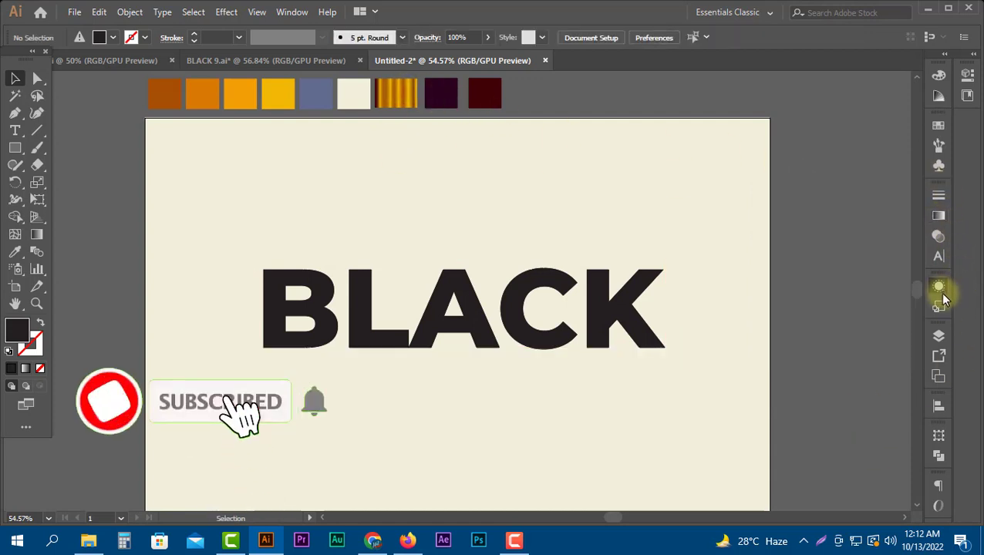
click(939, 287)
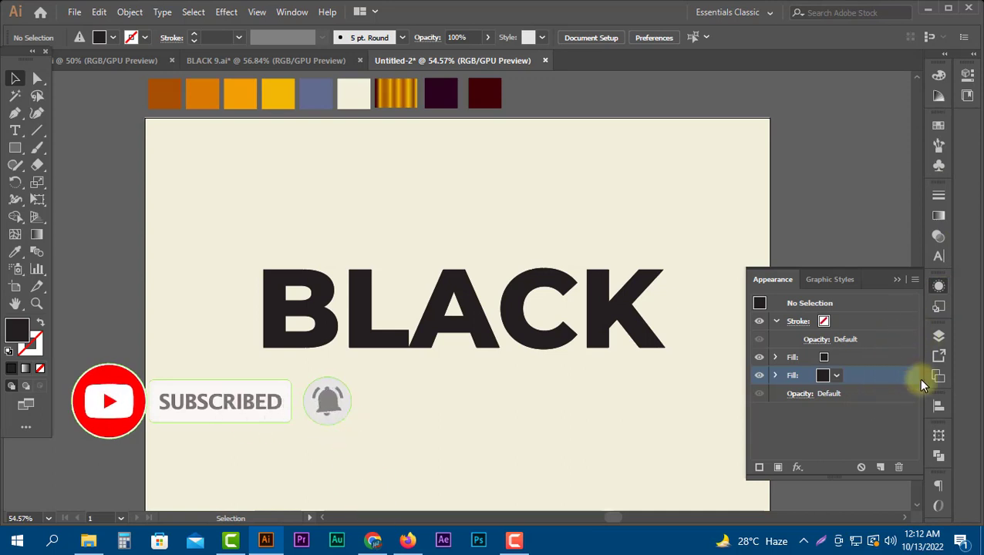
click(15, 252)
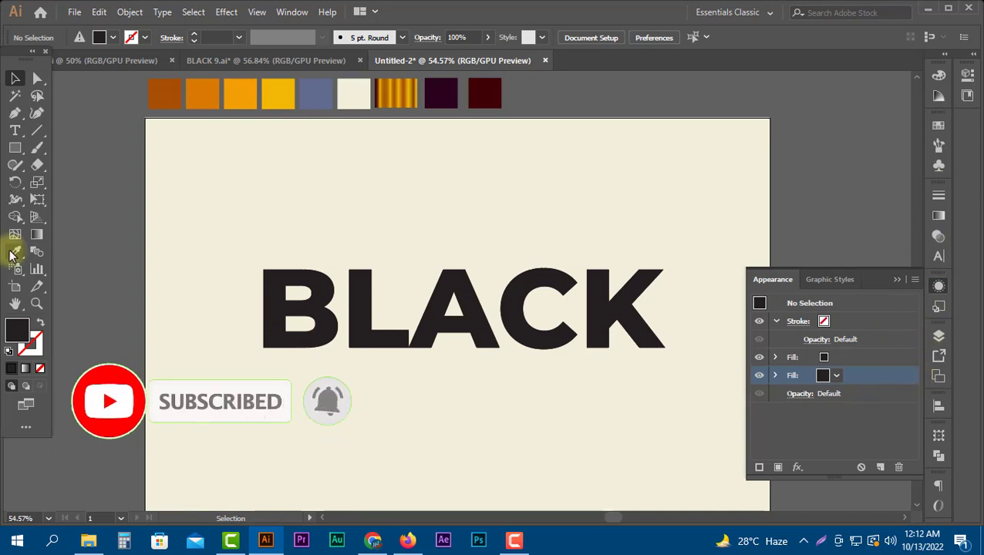
click(396, 92)
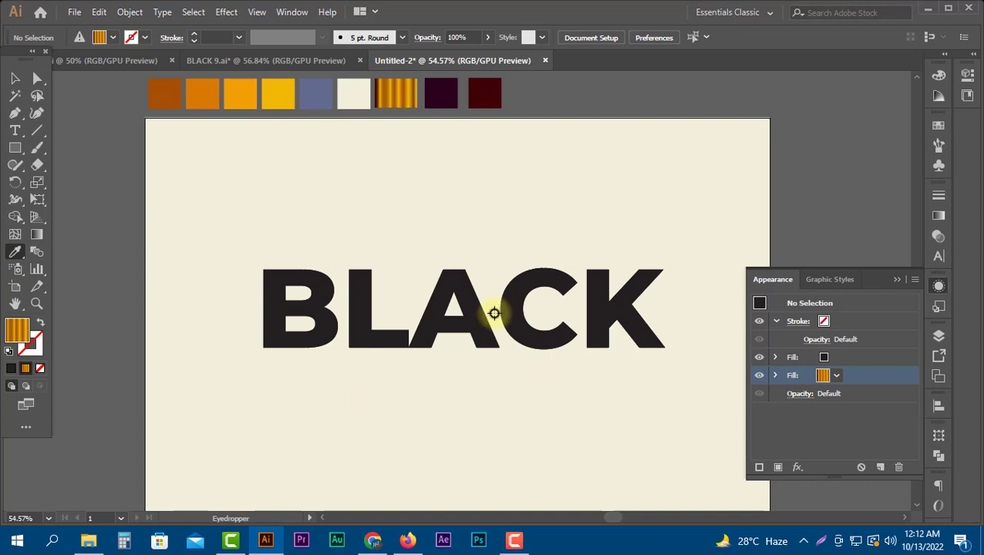
Examine the first three colour stops of the gold gradient to see how its swatch colours are arranged
click(938, 215)
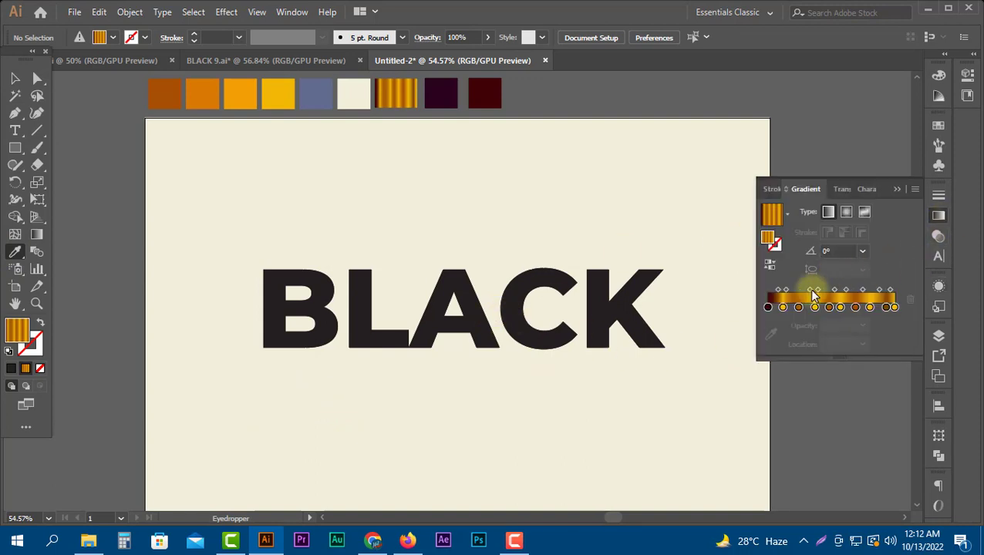
drag(484, 92, 767, 310)
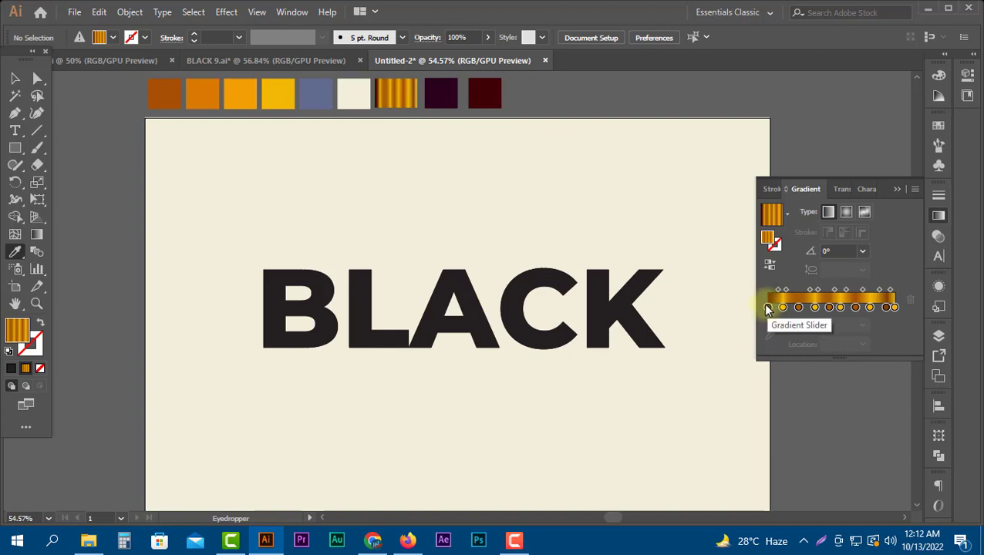
click(768, 308)
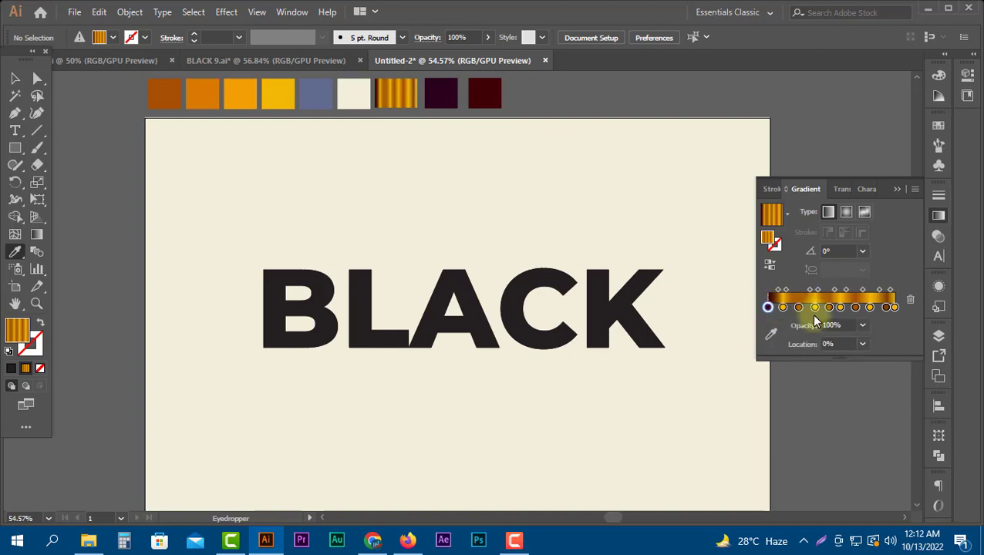
click(774, 336)
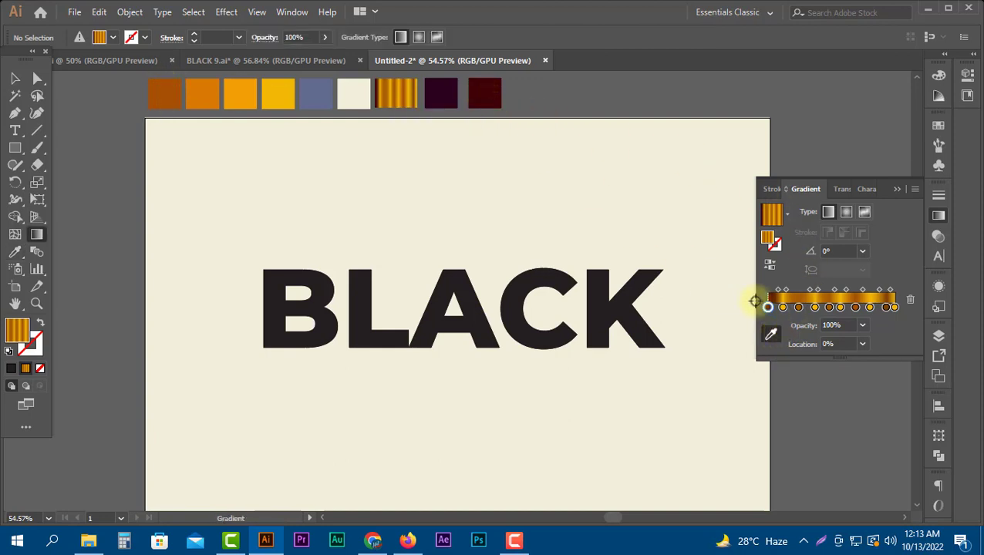
click(783, 308)
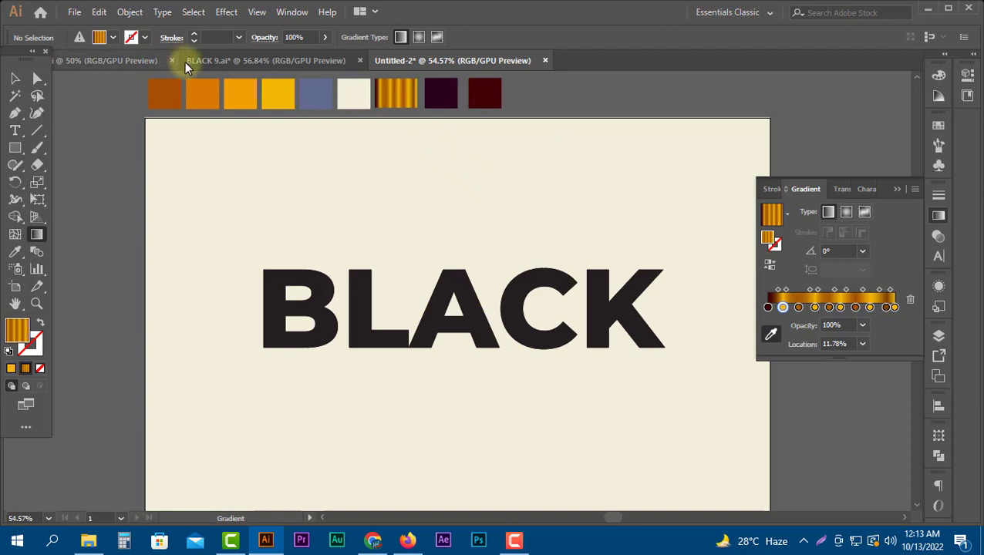
click(797, 307)
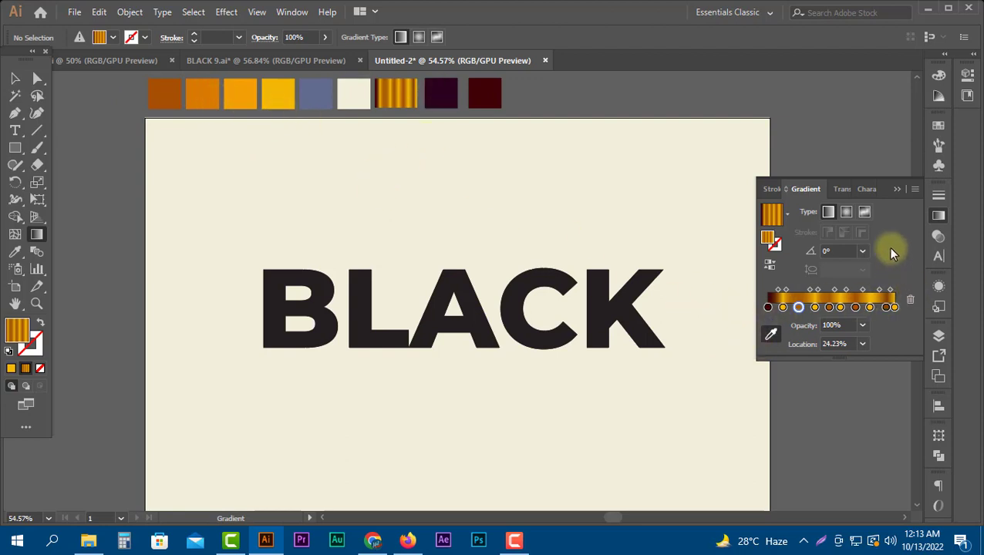
click(897, 190)
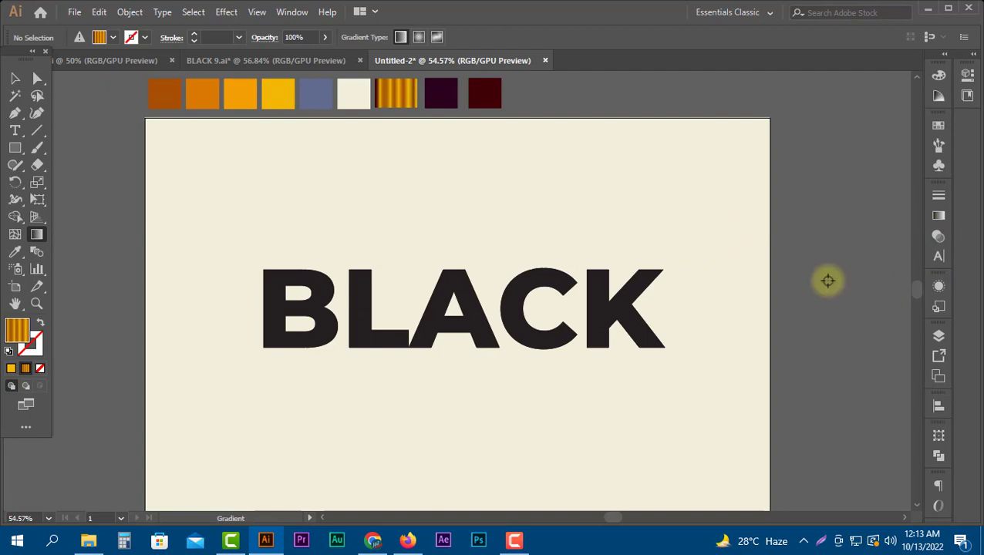
click(938, 286)
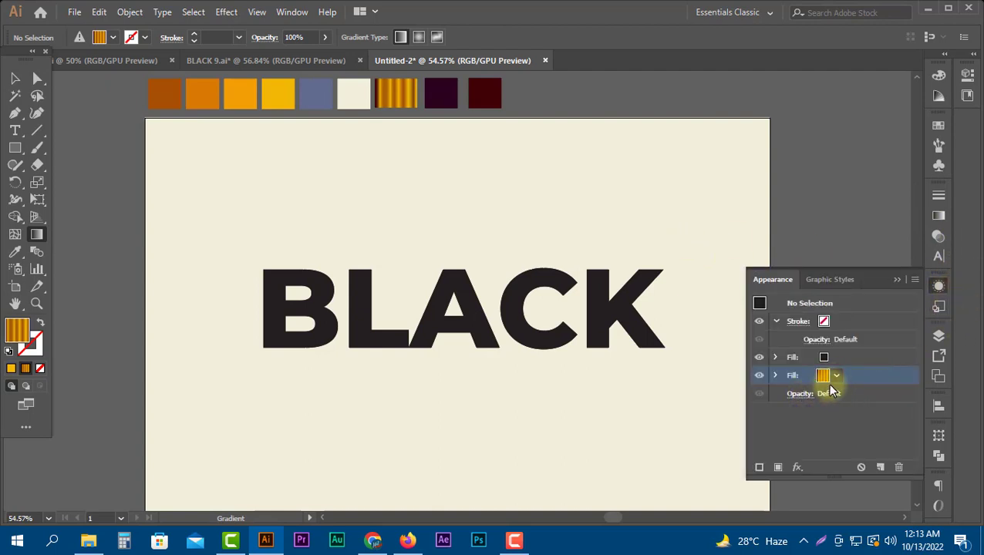
click(796, 468)
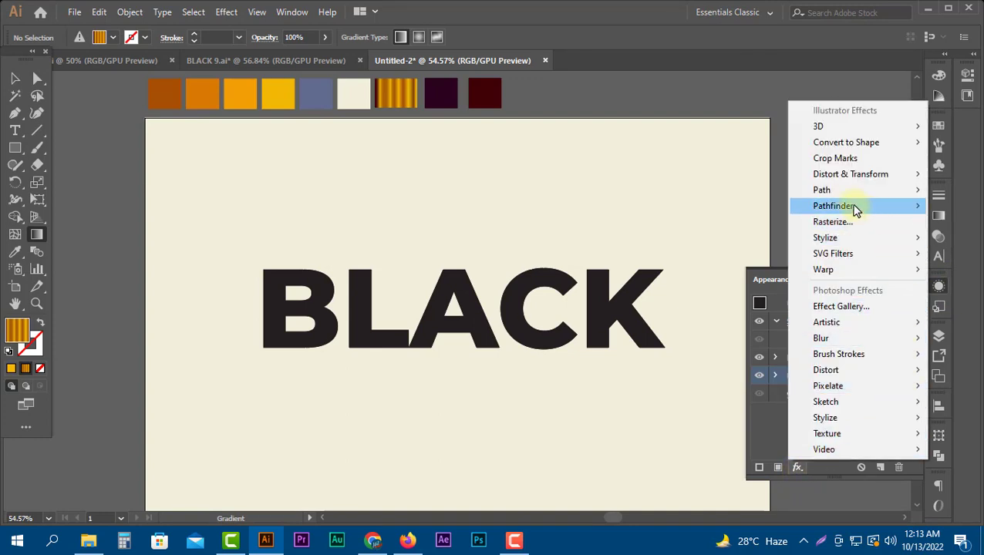
mouse_move(872, 193)
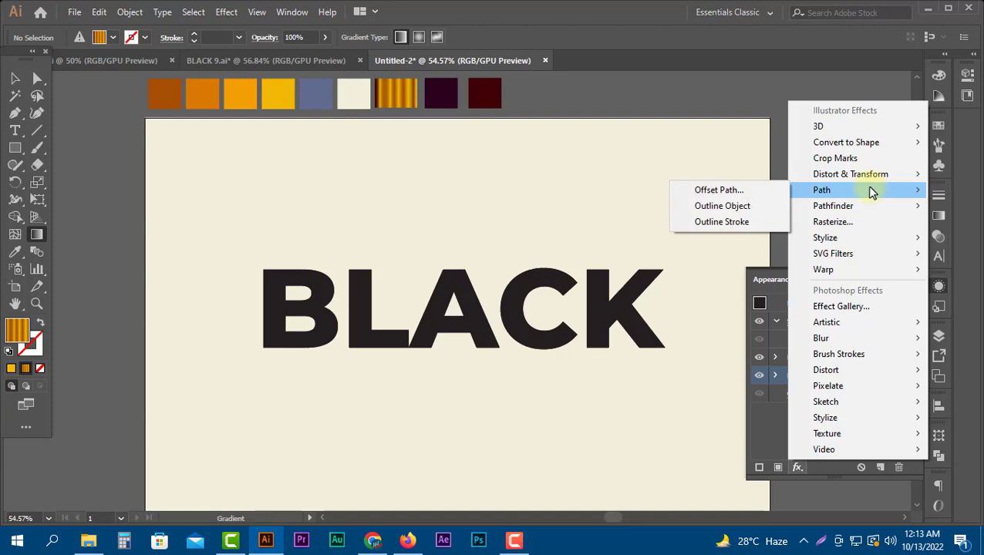
click(742, 192)
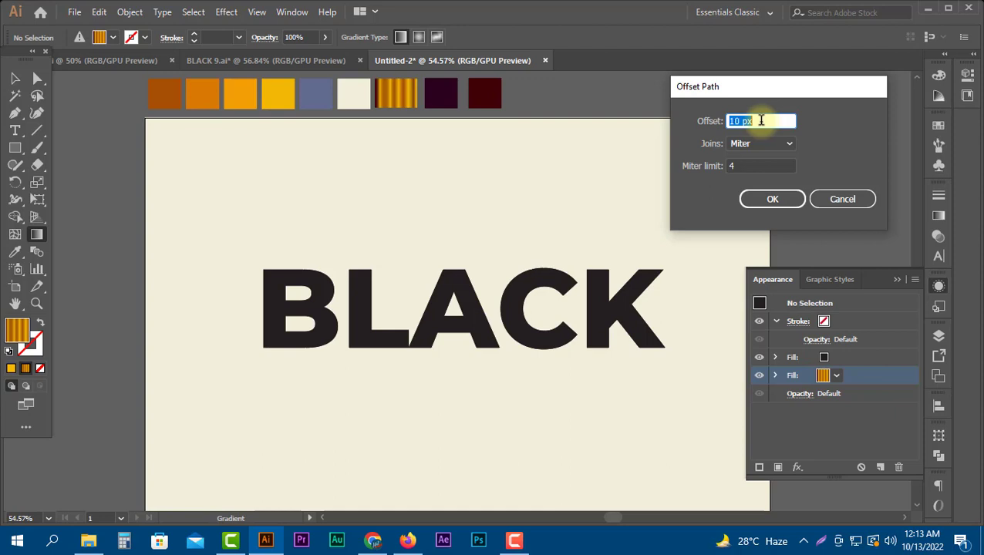
key(Escape)
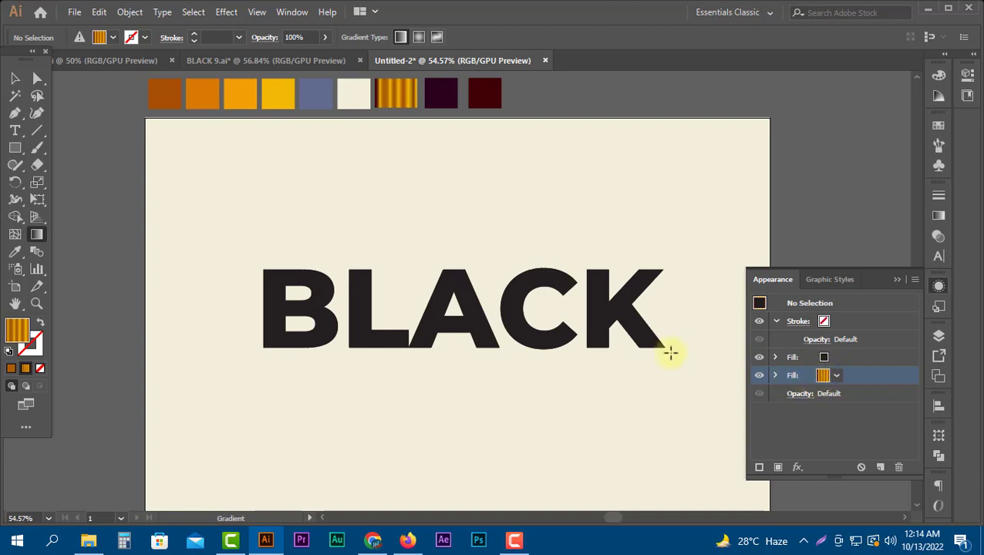
Select the BLACK text again and sample the gold gradient swatch into its lower fill with the Eyedropper
click(15, 78)
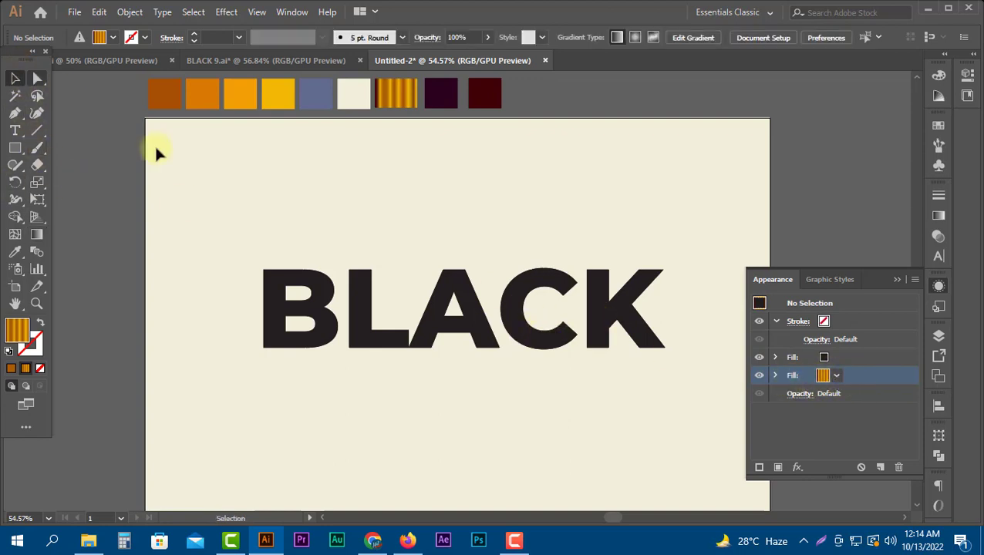
click(549, 341)
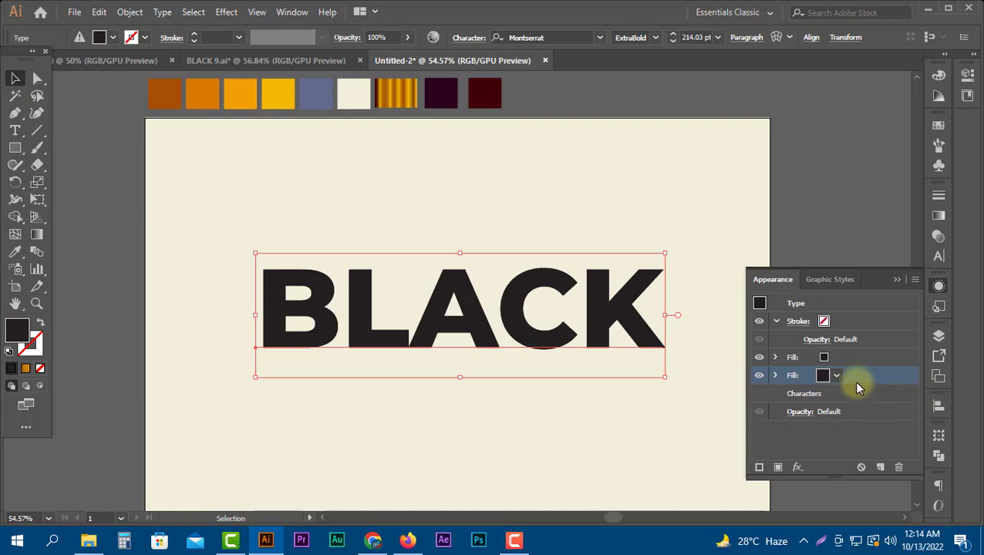
click(15, 251)
click(395, 92)
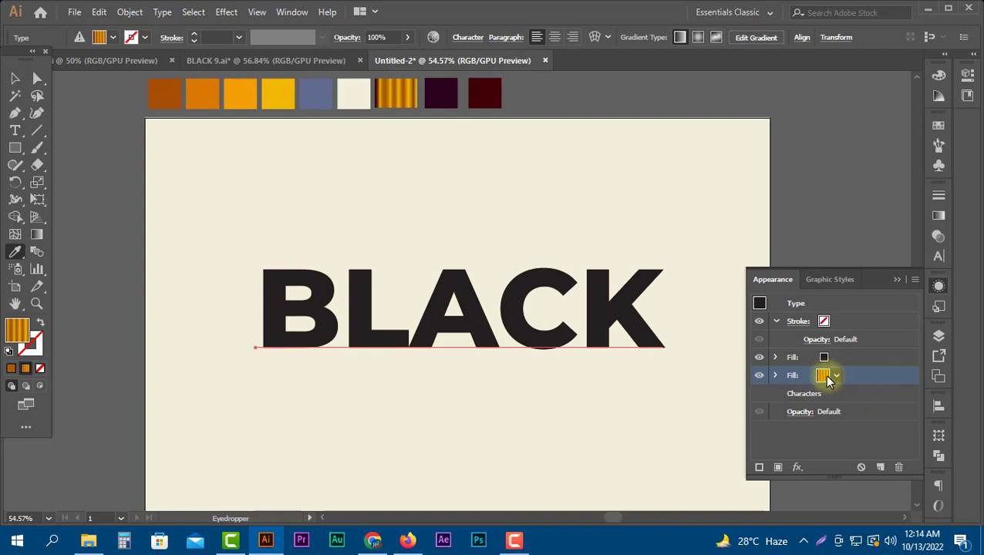
Apply an Offset Path effect to the gold gradient fill with a 4 px offset and Round joins
click(797, 467)
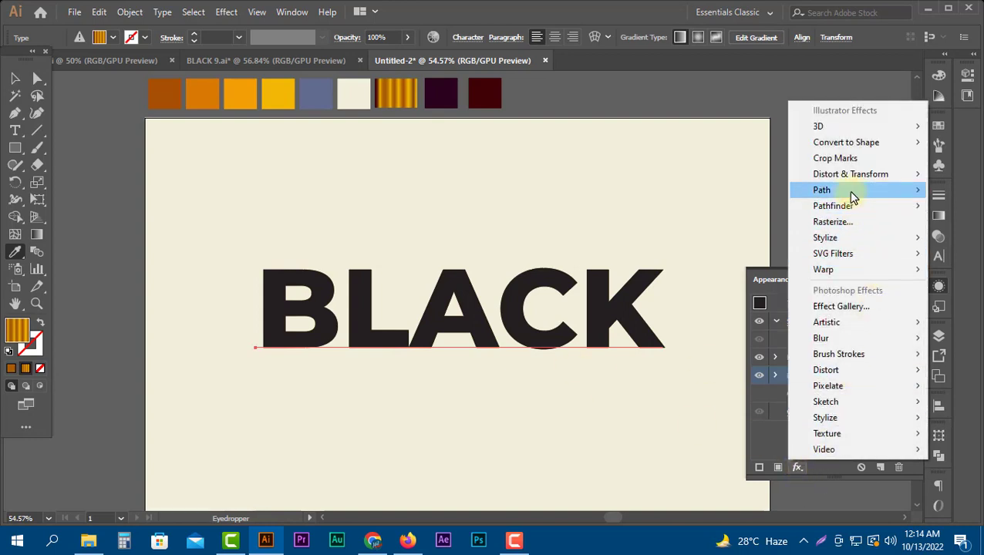
mouse_move(850, 192)
click(727, 195)
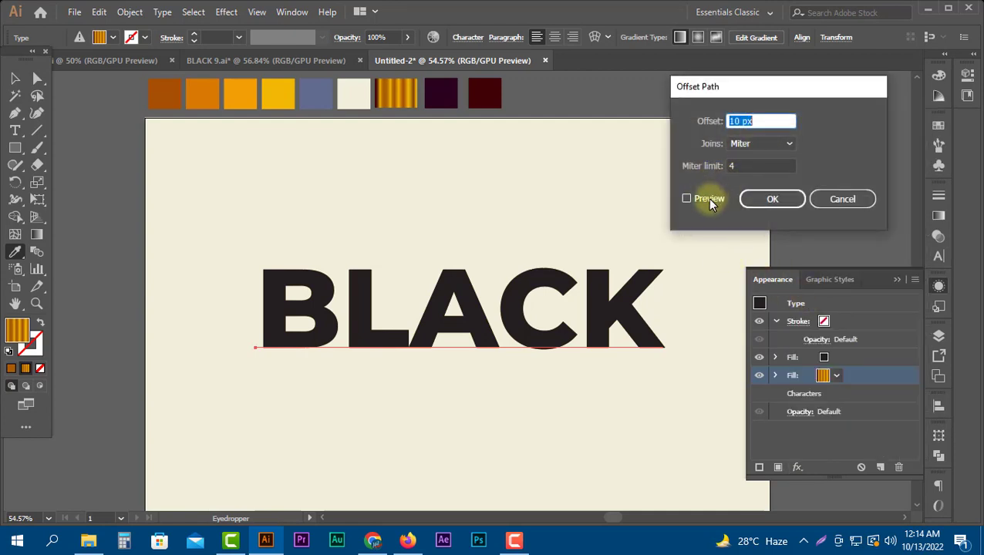
click(710, 200)
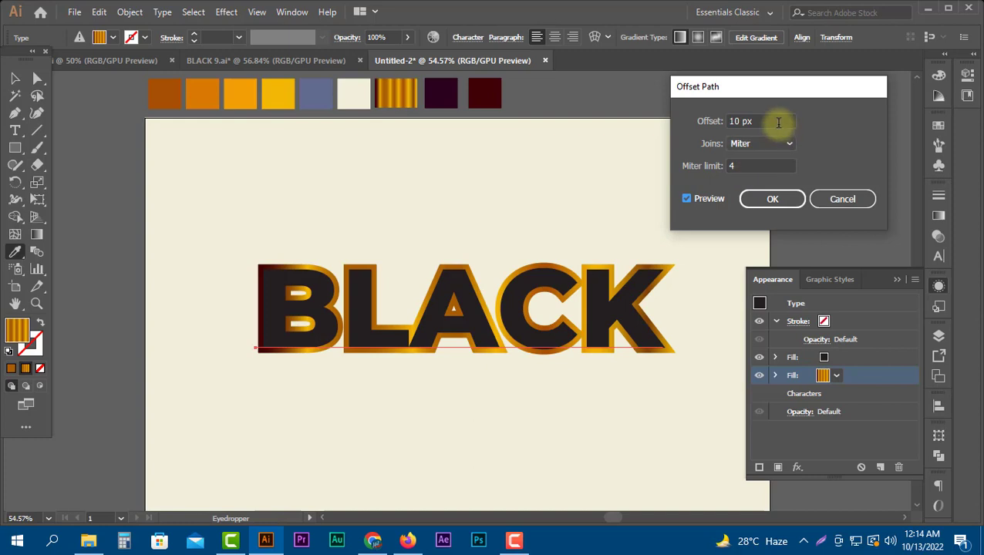
scroll(778, 122, down, 8)
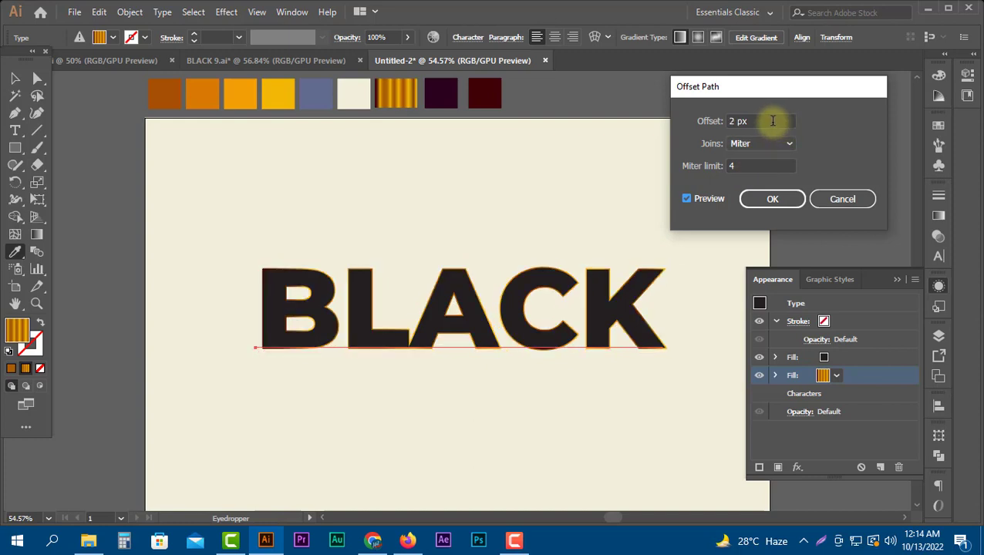
scroll(772, 121, up, 2)
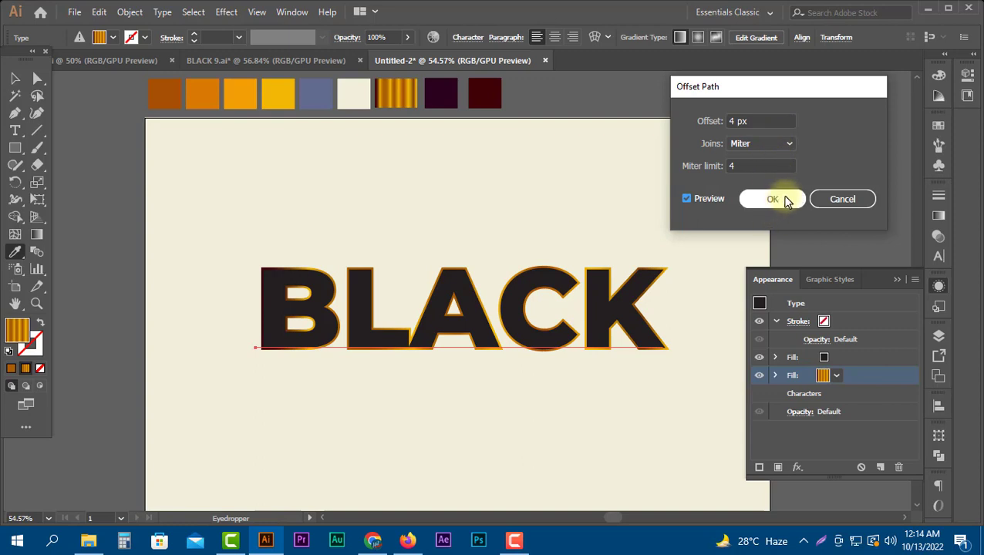
click(774, 143)
click(760, 175)
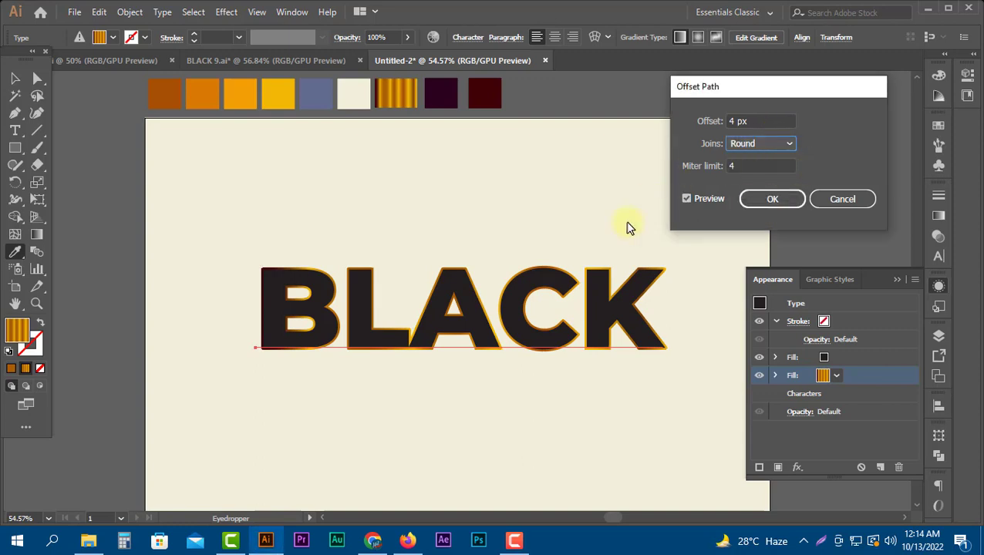
click(797, 202)
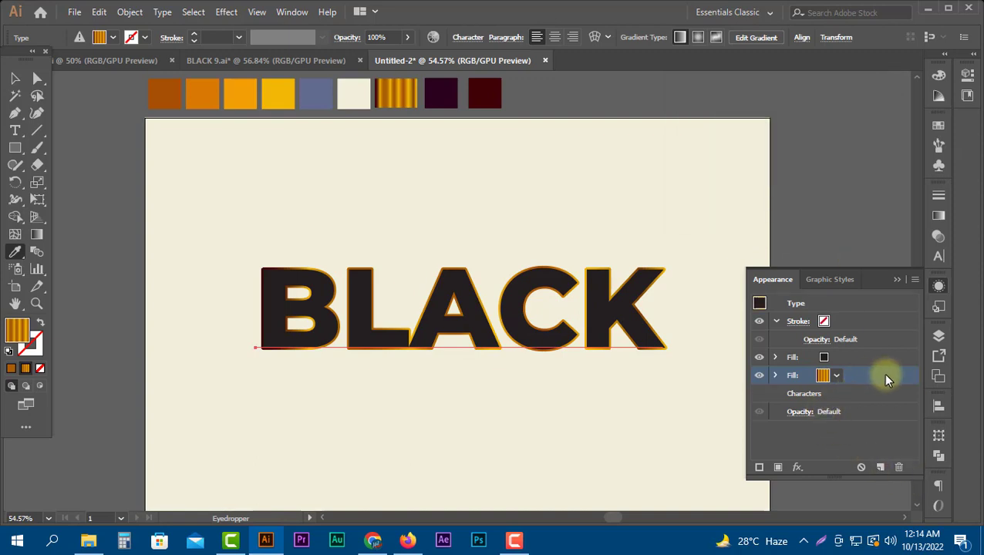
Duplicate the gold gradient fill and recolour the lower copy with the dark purple swatch
click(882, 467)
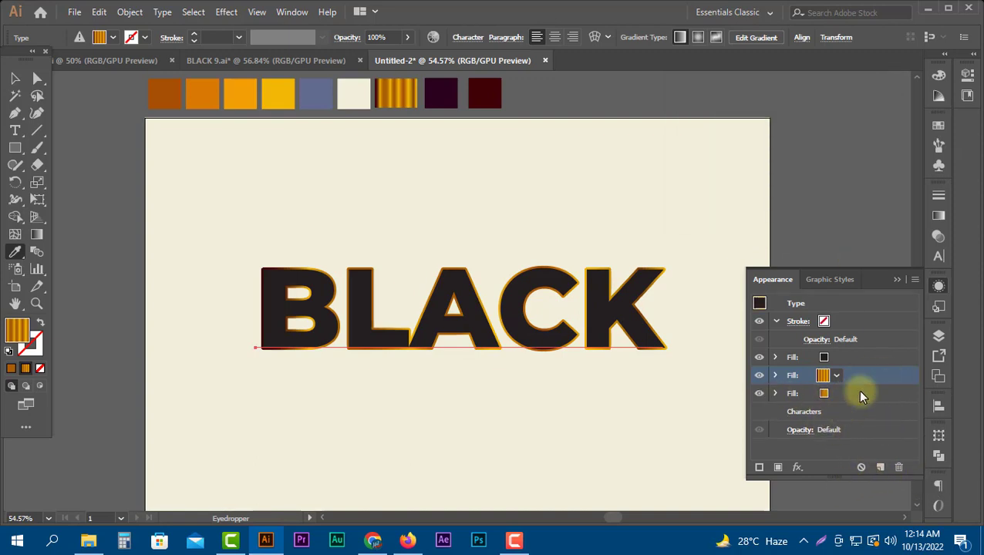
click(855, 392)
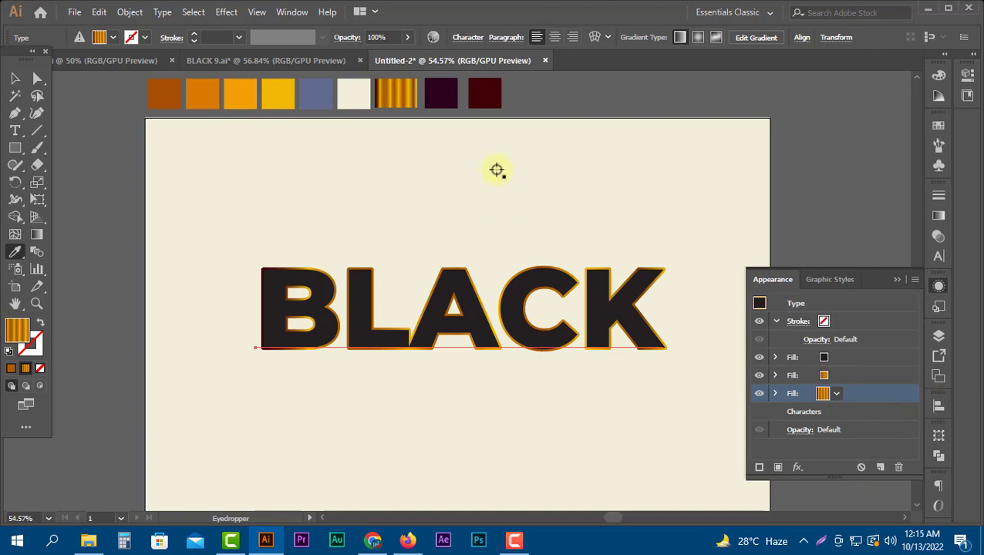
click(443, 96)
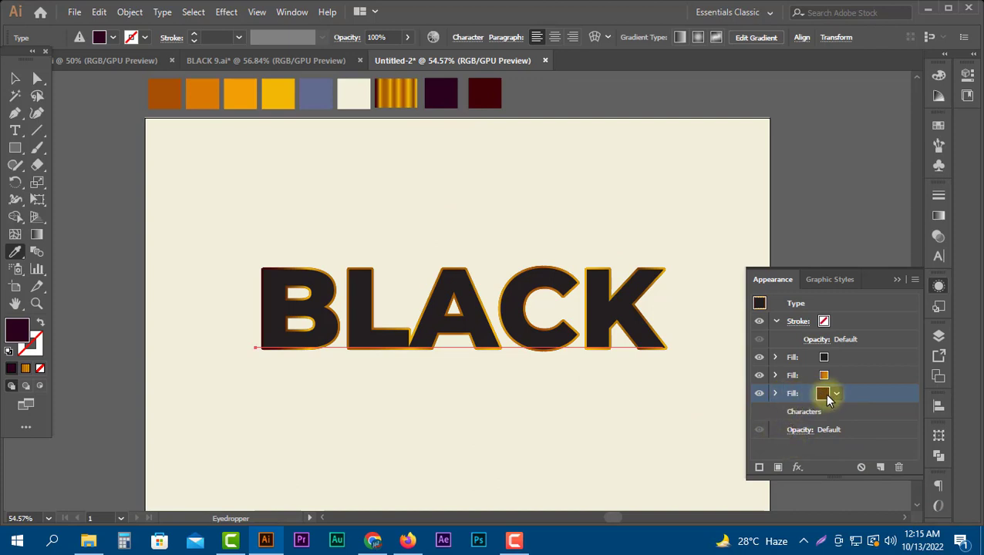
Add a Transform effect to the dark purple fill, moving it 0.3 px horizontally and 0.3 px vertically, with preview on
click(797, 468)
mouse_move(864, 179)
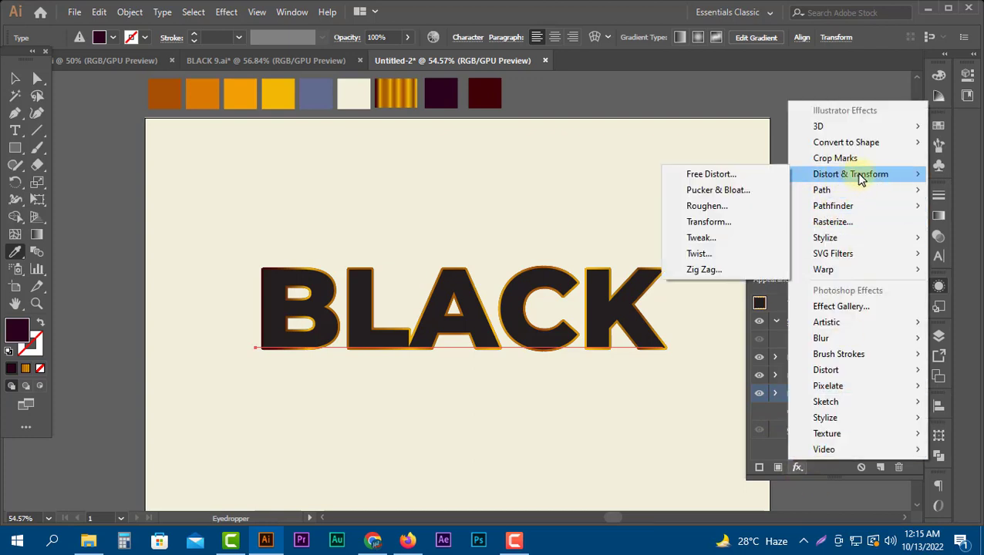
click(730, 222)
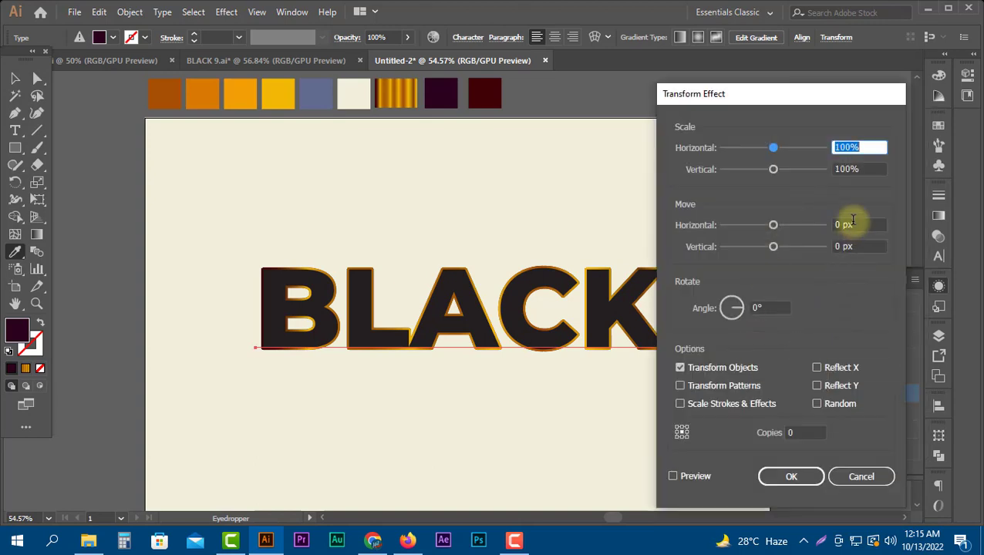
click(864, 224)
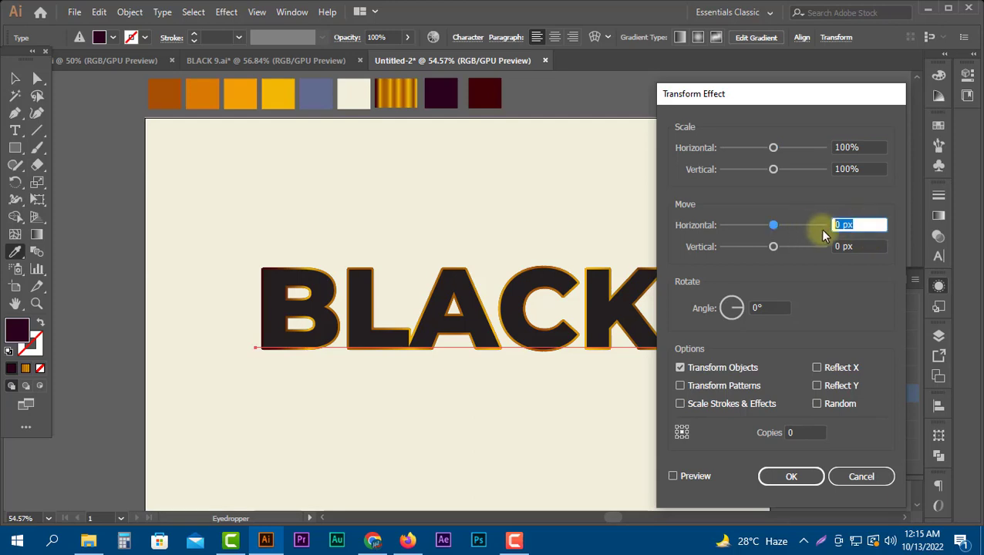
text(.3)
key(Tab)
text(.)
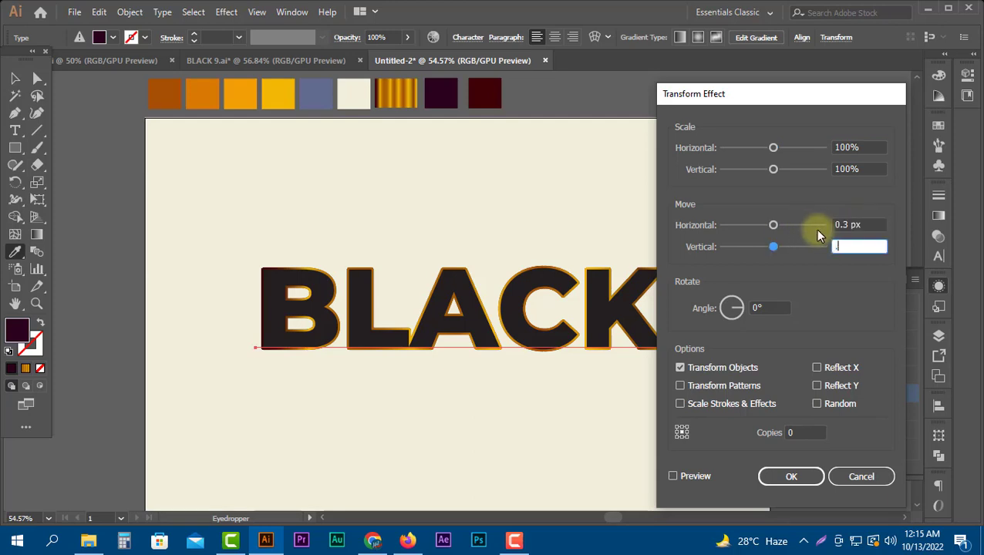
click(691, 477)
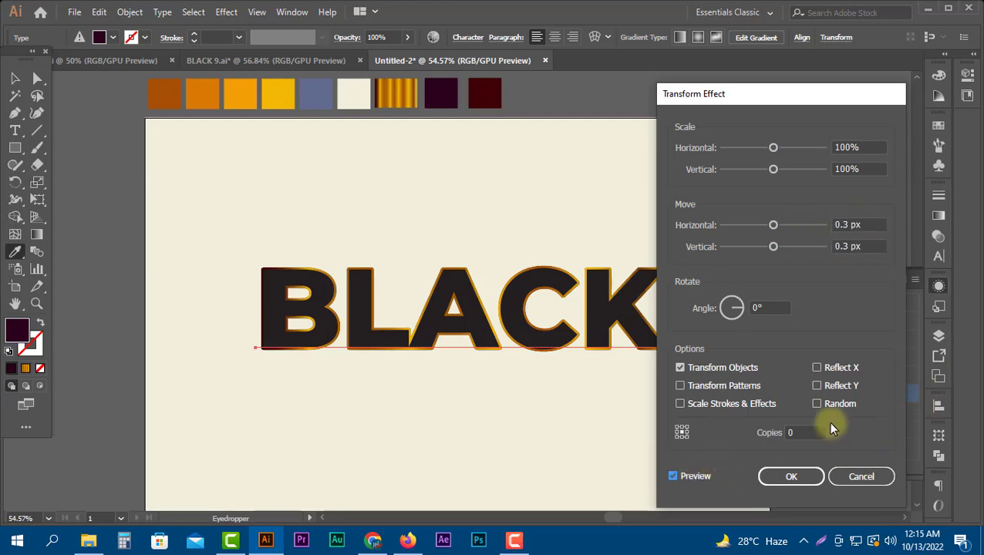
Set the dark purple fill's Transform effect to 55 copies and apply it
scroll(811, 432, up, 20)
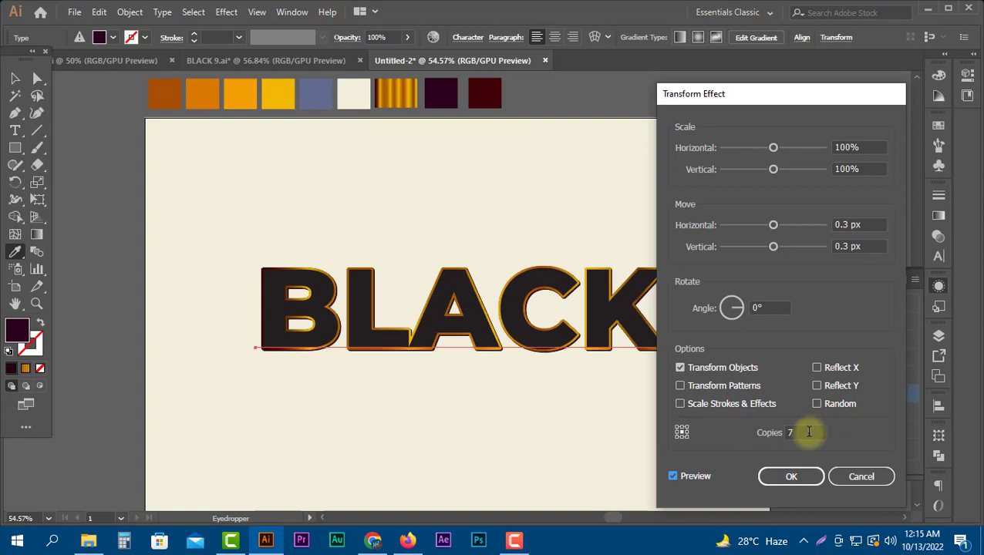
scroll(806, 432, up, 14)
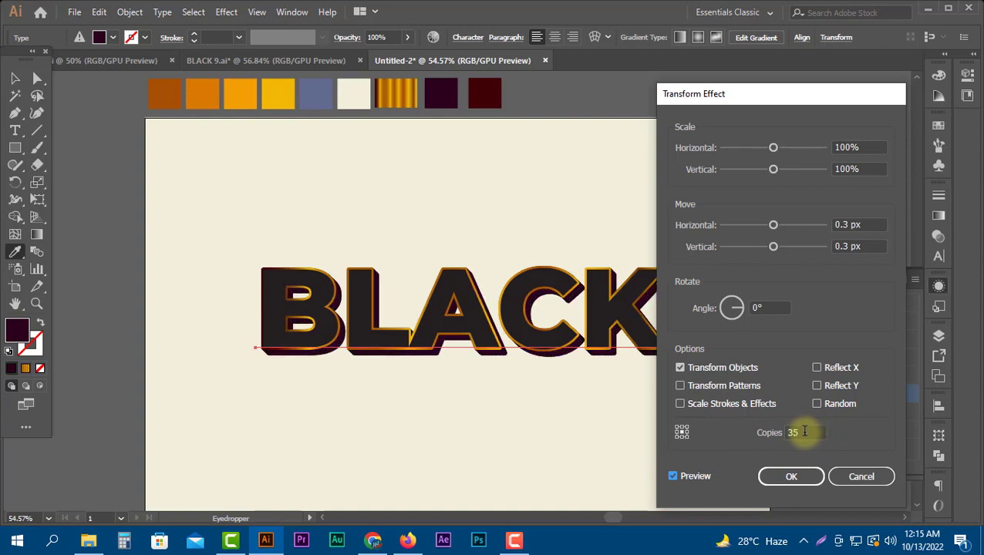
key(Up)
key(Up)
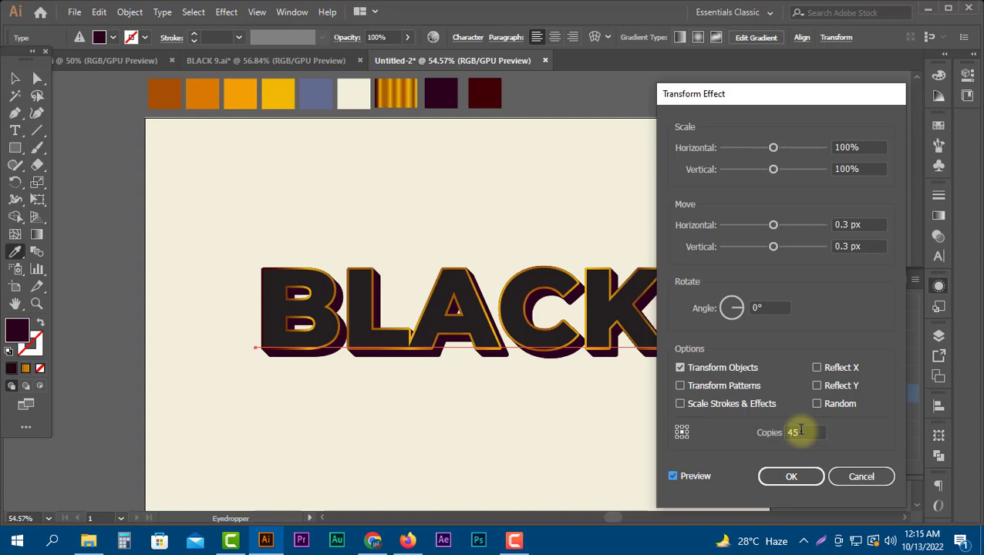
key(Up)
key(Up)
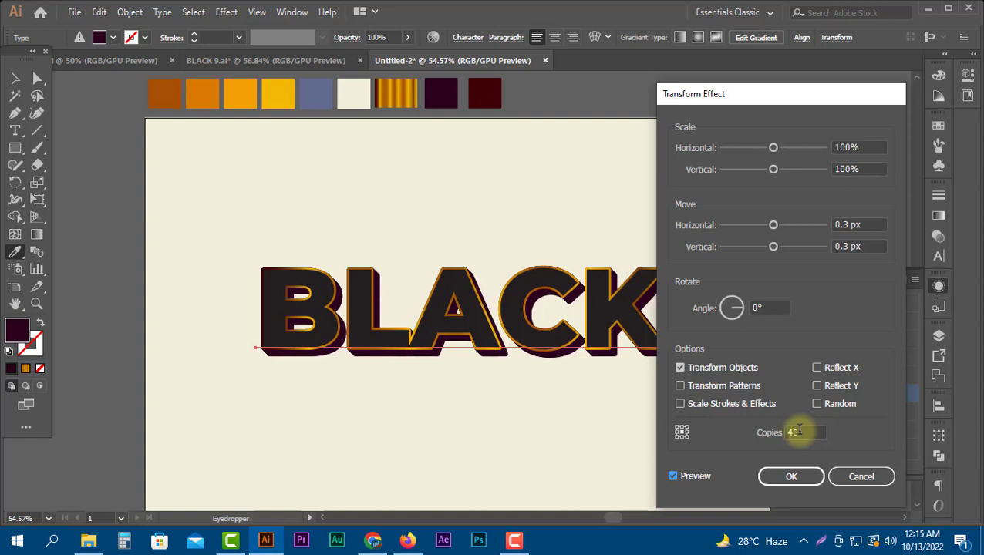
key(Up)
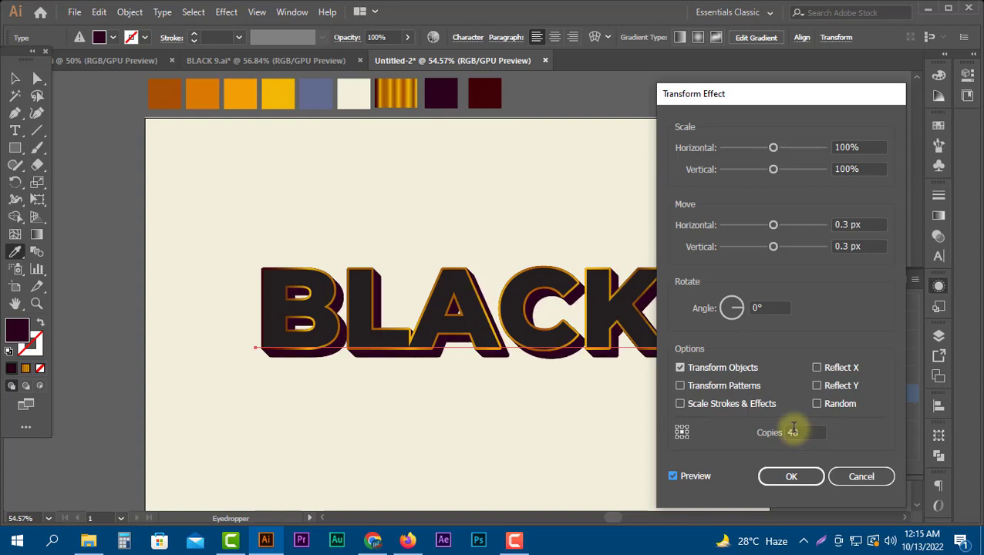
key(Up)
key(Up)
key(Up)
key(Up)
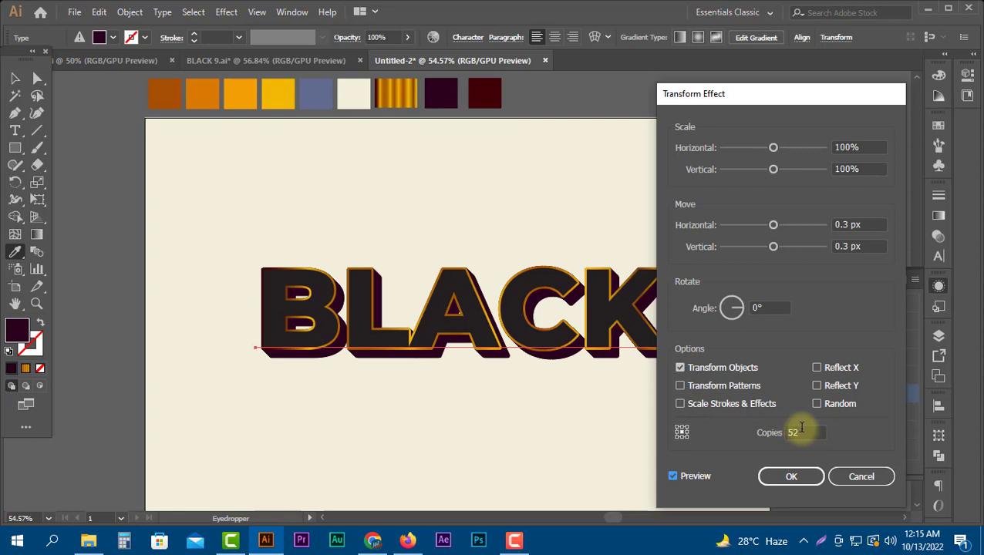
key(Up)
key(Up)
key(Up)
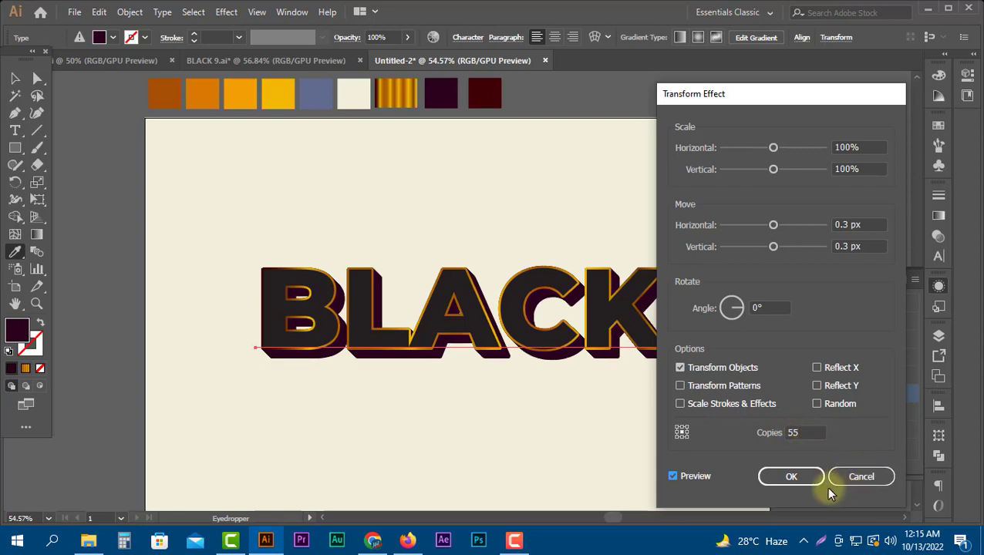
click(795, 477)
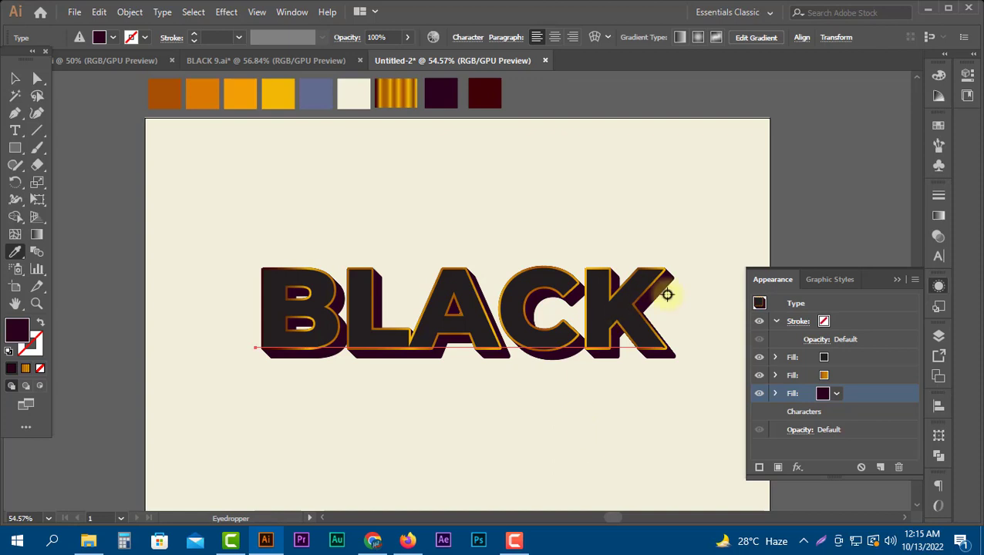
Duplicate the gold gradient fill and recolour the lower copy with the dark red swatch
click(853, 374)
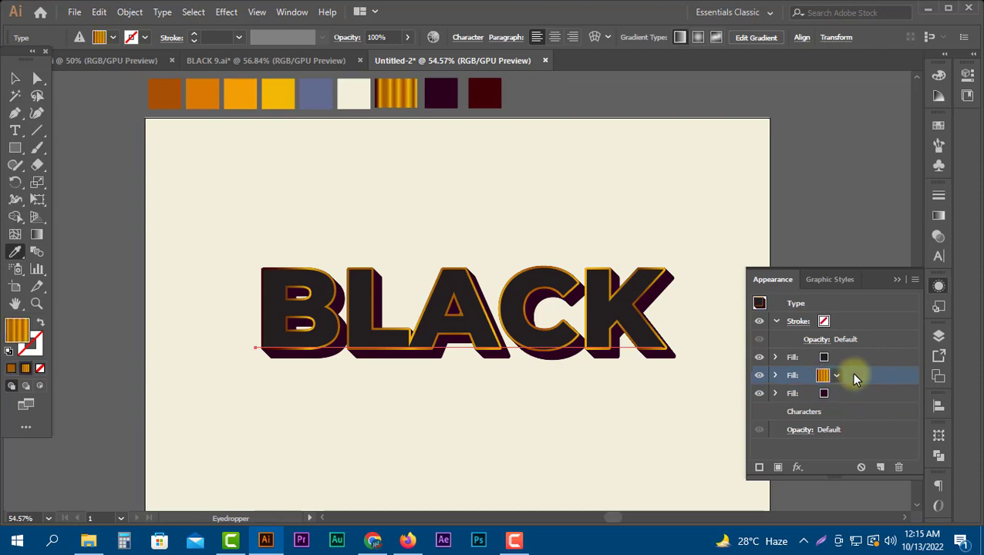
click(882, 467)
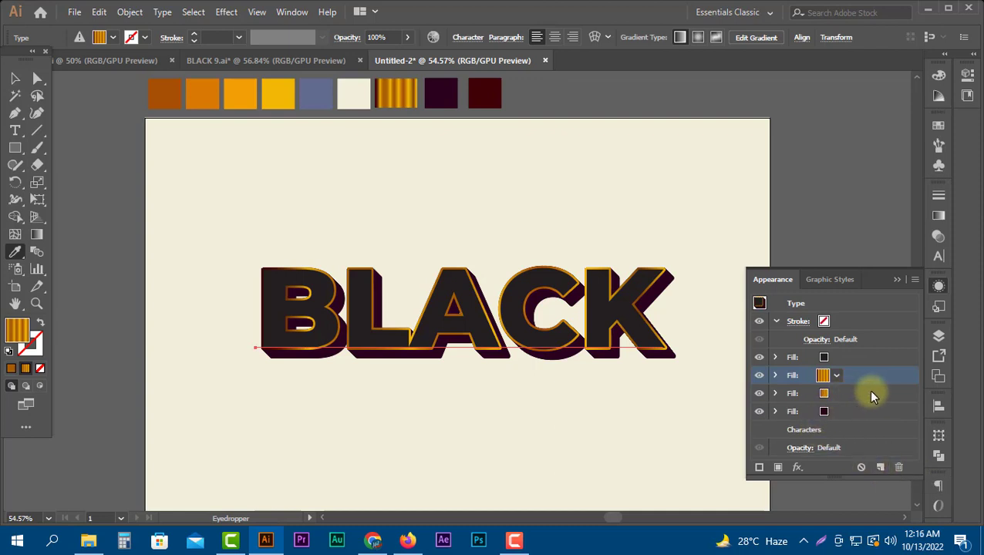
drag(871, 397, 857, 392)
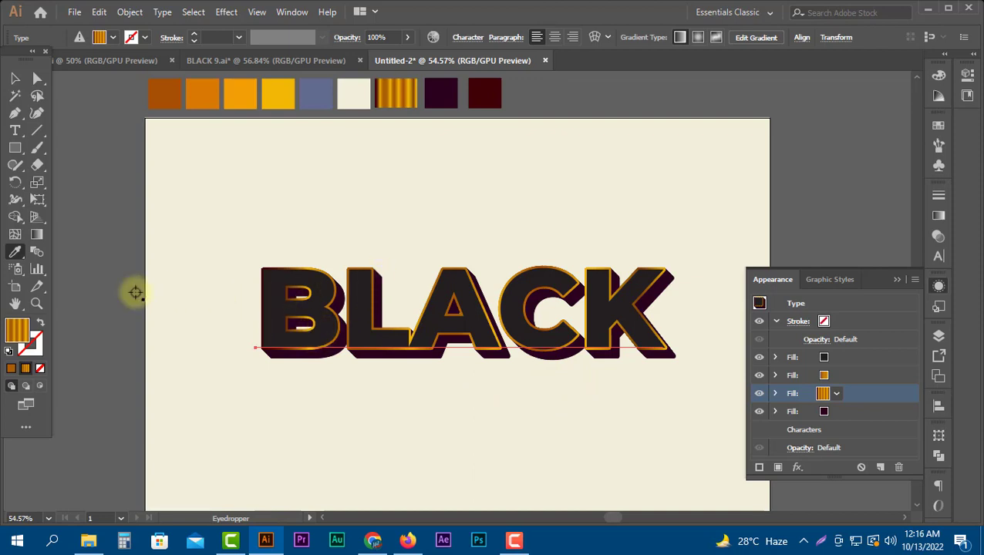
click(479, 92)
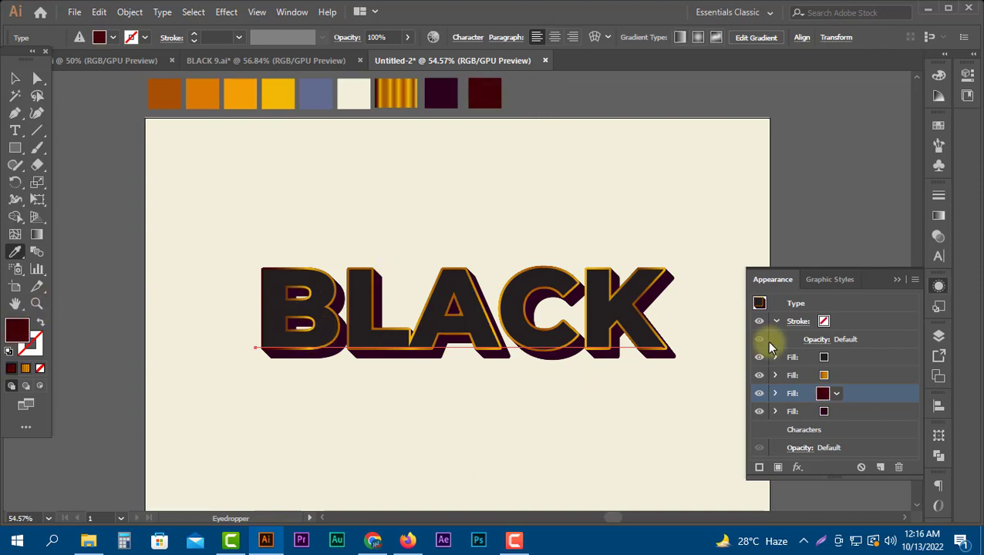
Increase the Offset Path distance on the dark red fill so it extends beyond the gold outline
click(776, 394)
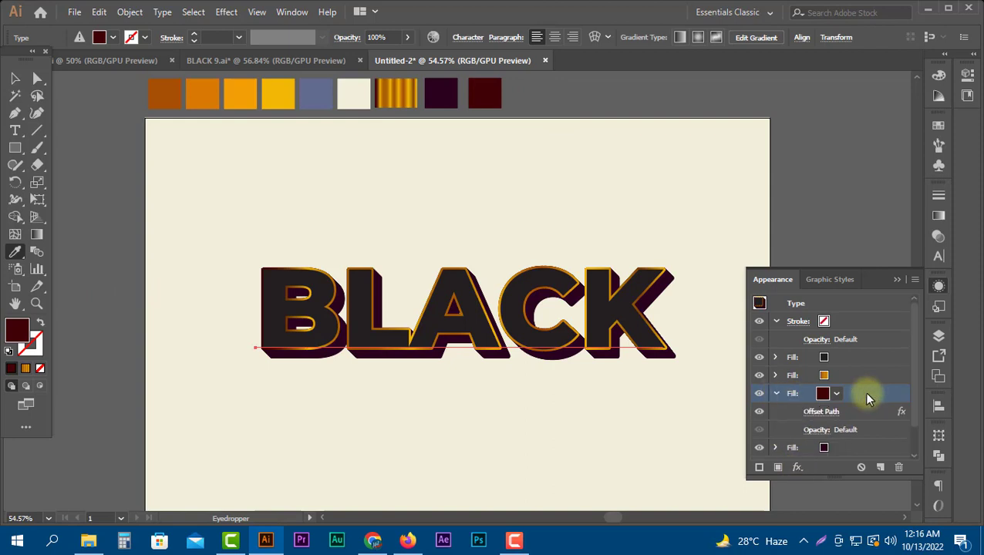
click(814, 409)
click(773, 197)
click(797, 467)
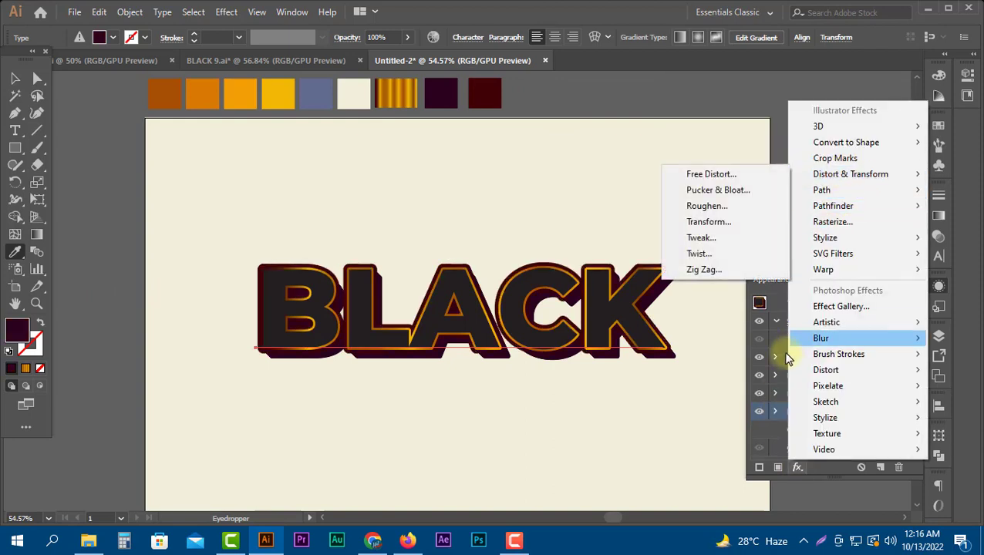
click(764, 426)
click(819, 430)
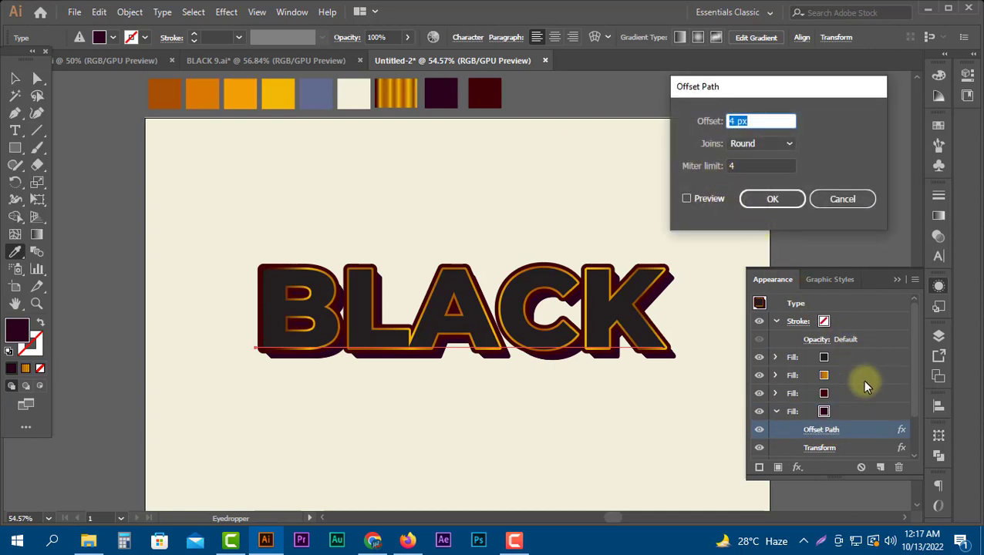
key(Escape)
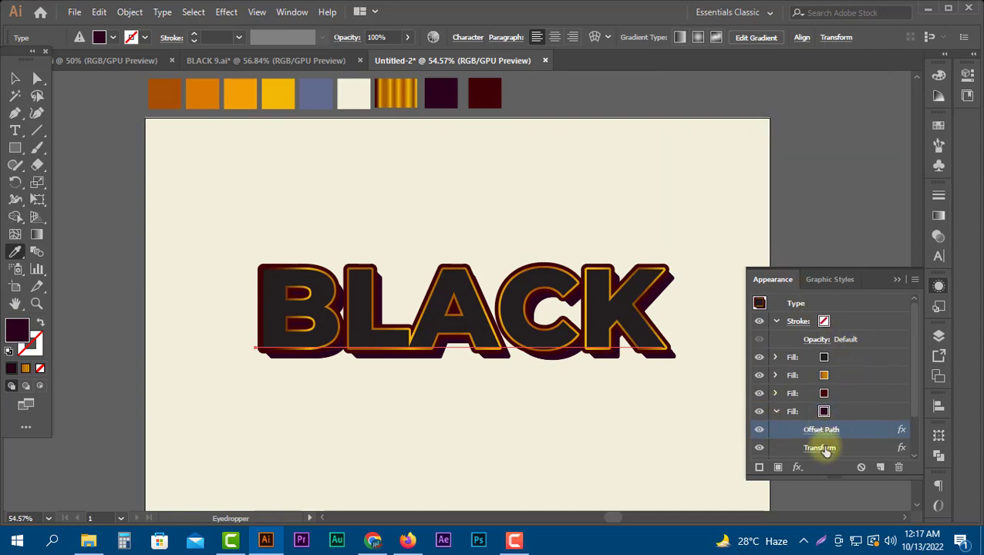
click(821, 447)
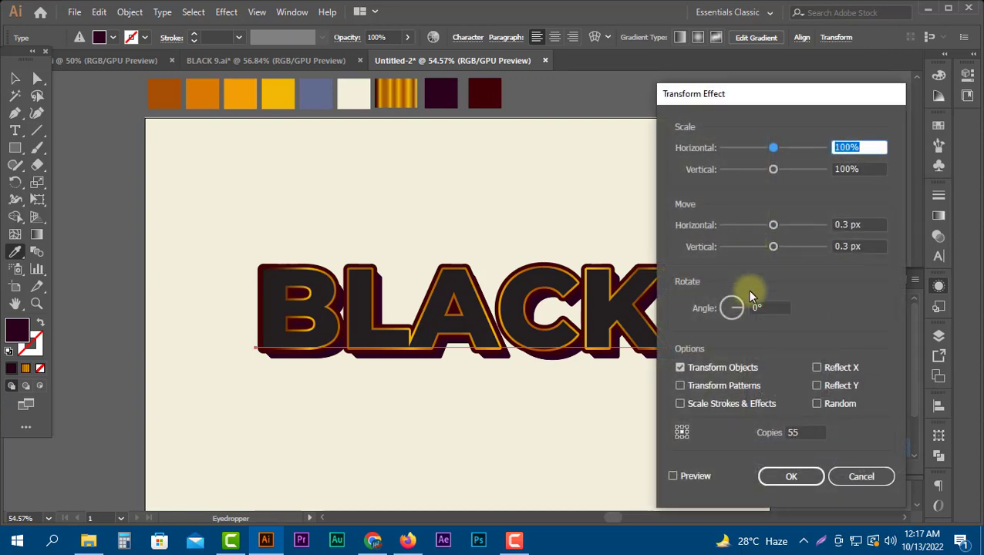
click(674, 476)
scroll(807, 429, up, 13)
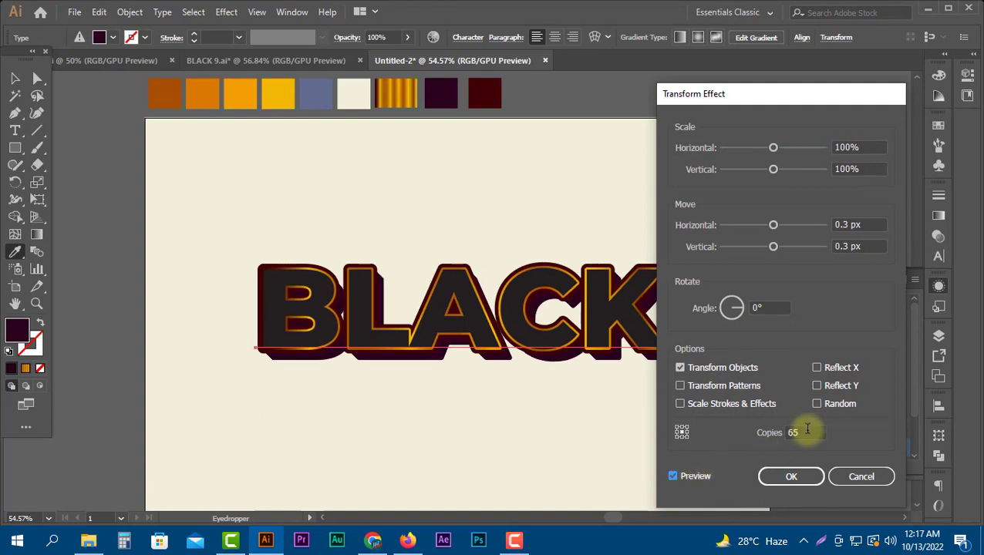
scroll(807, 429, down, 17)
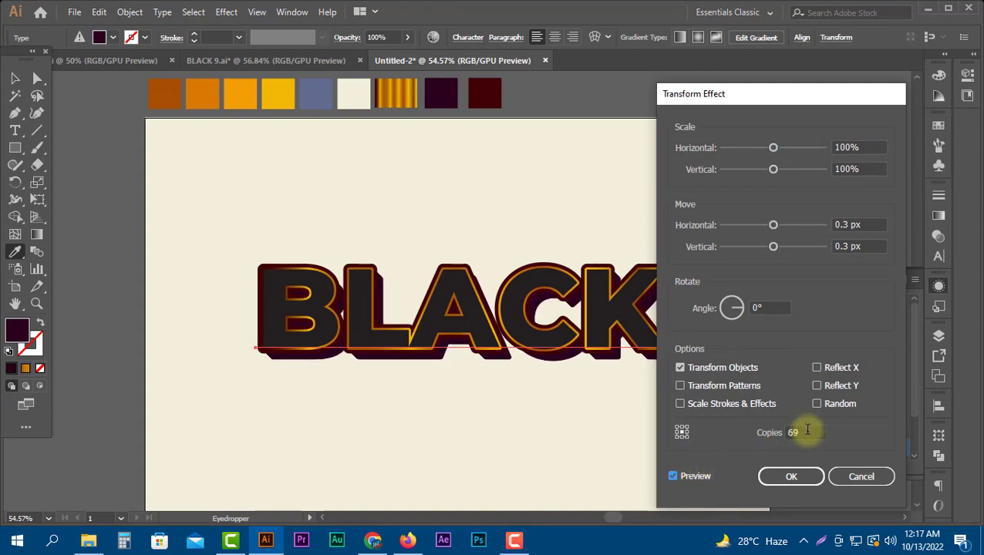
scroll(807, 429, down, 1)
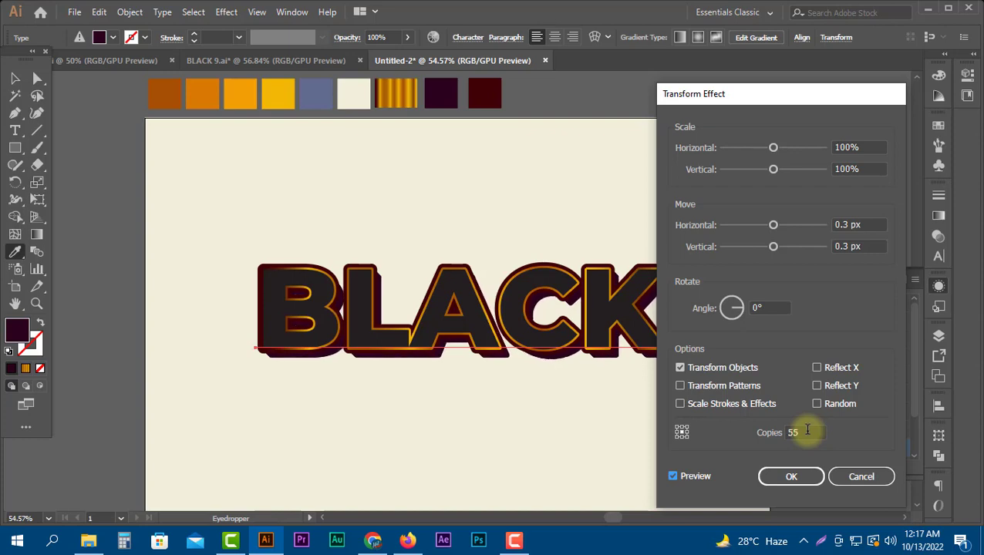
click(863, 477)
Delete the dark purple fill from the text's appearance
scroll(867, 399, down, 3)
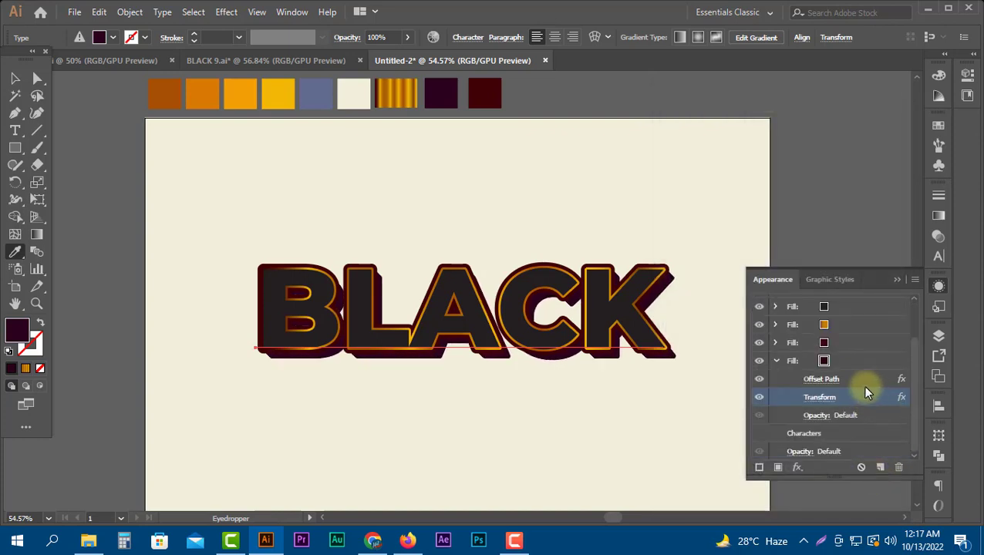
click(850, 362)
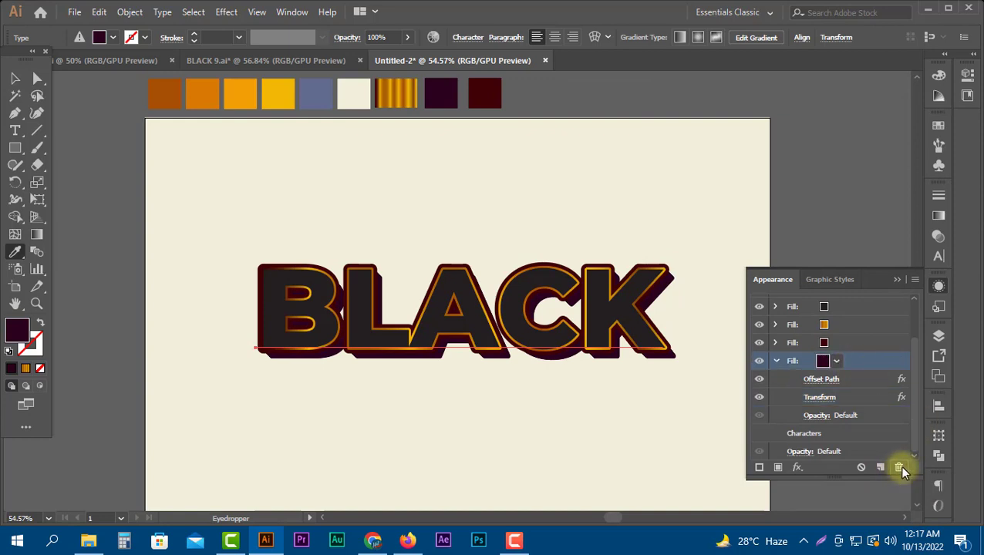
click(899, 467)
Duplicate the dark red fill and select the lower copy
click(852, 391)
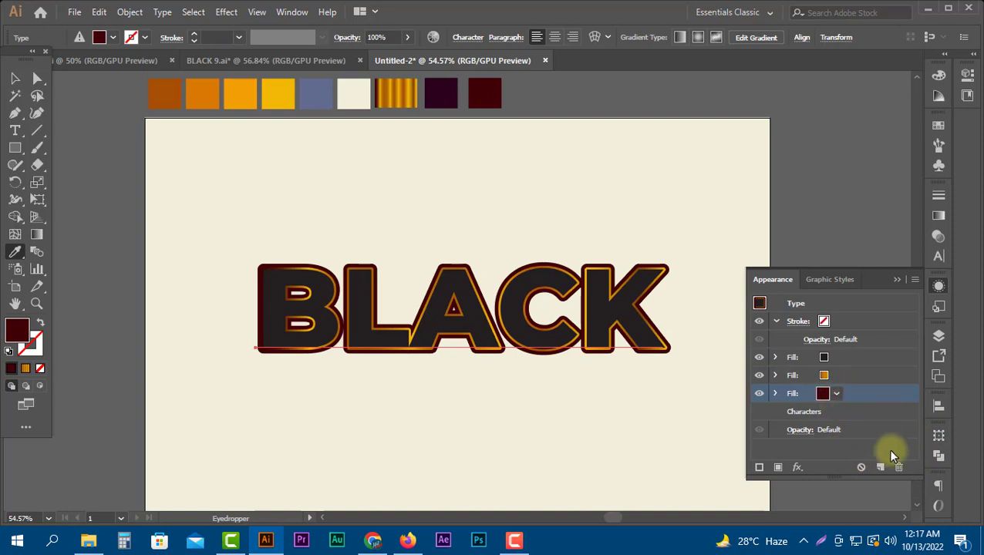
click(880, 466)
scroll(852, 394, down, 1)
click(847, 380)
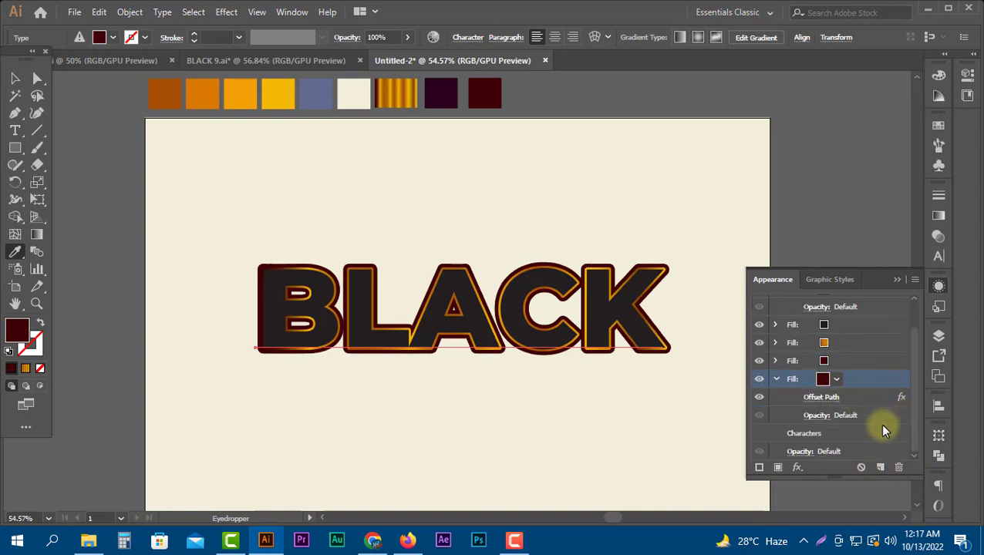
Add a Transform effect to the lower dark red fill, moving it 0.3 px horizontally and 0.3 px vertically, with preview on
click(799, 467)
mouse_move(841, 175)
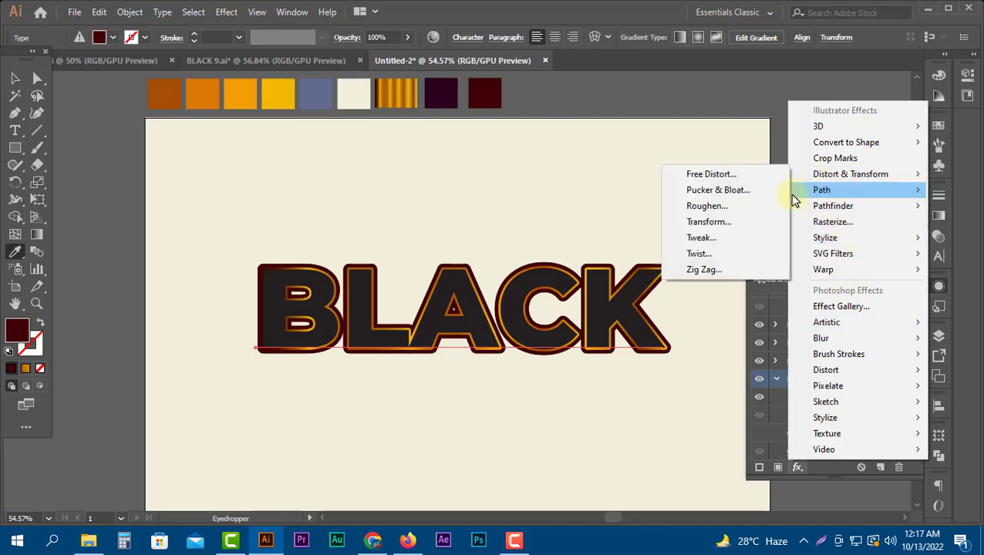
click(708, 221)
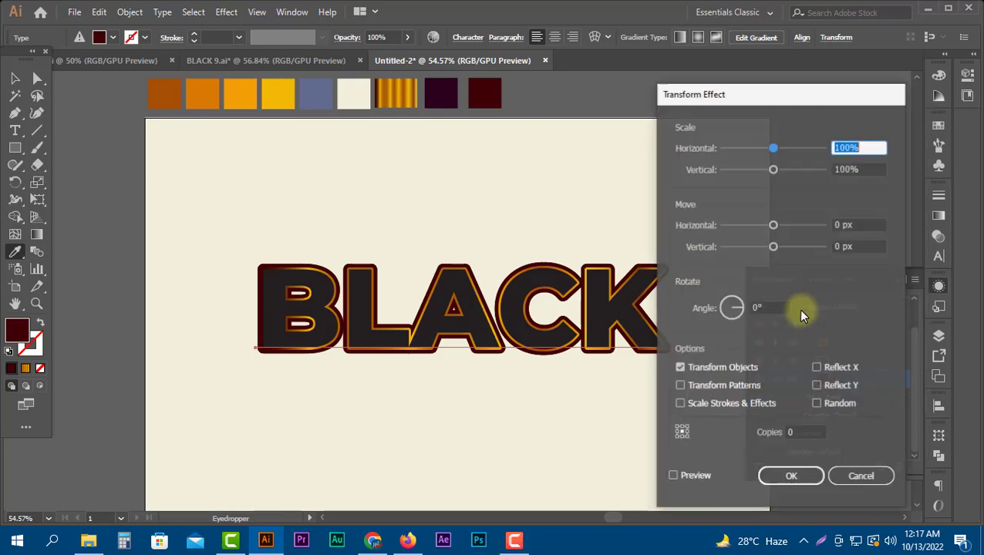
click(879, 223)
text(.3)
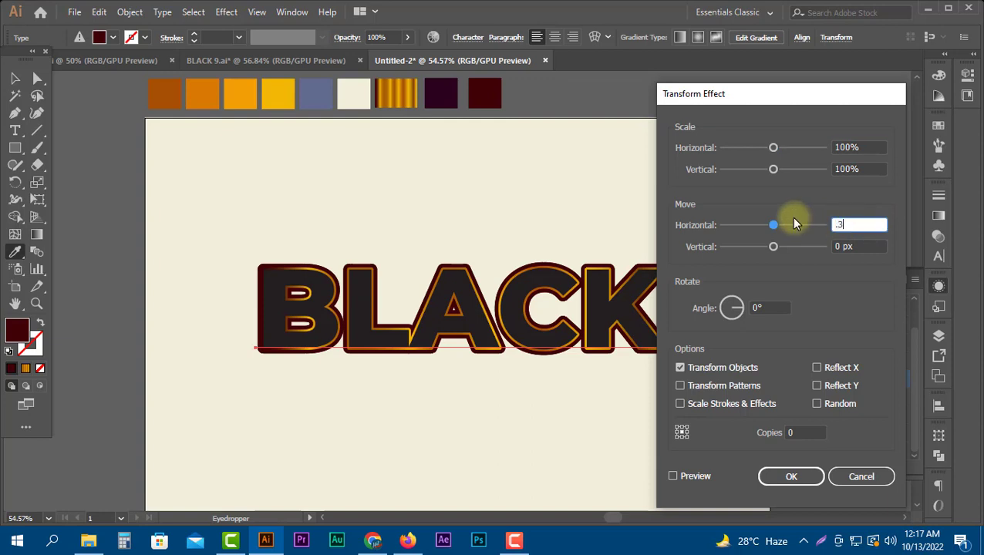
key(Tab)
text(.3)
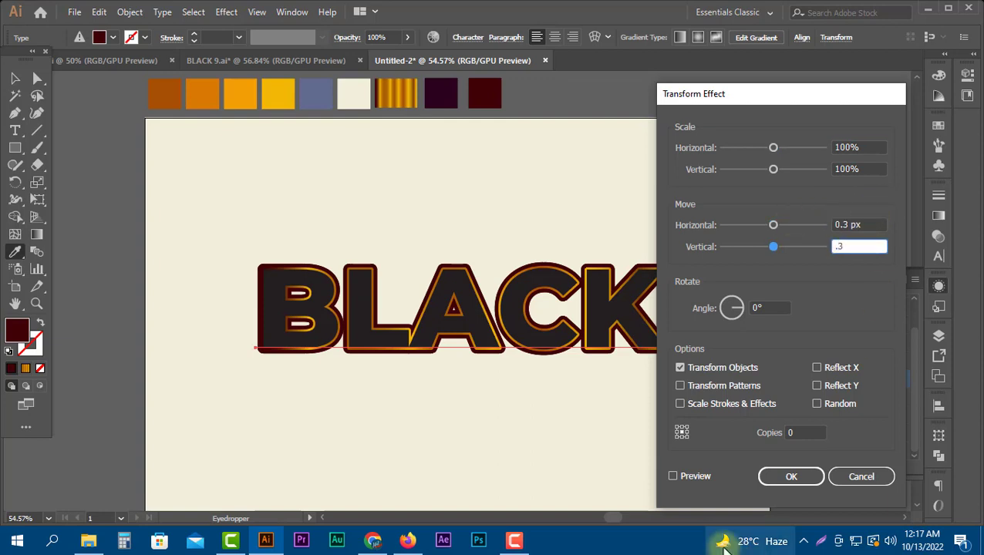
click(691, 478)
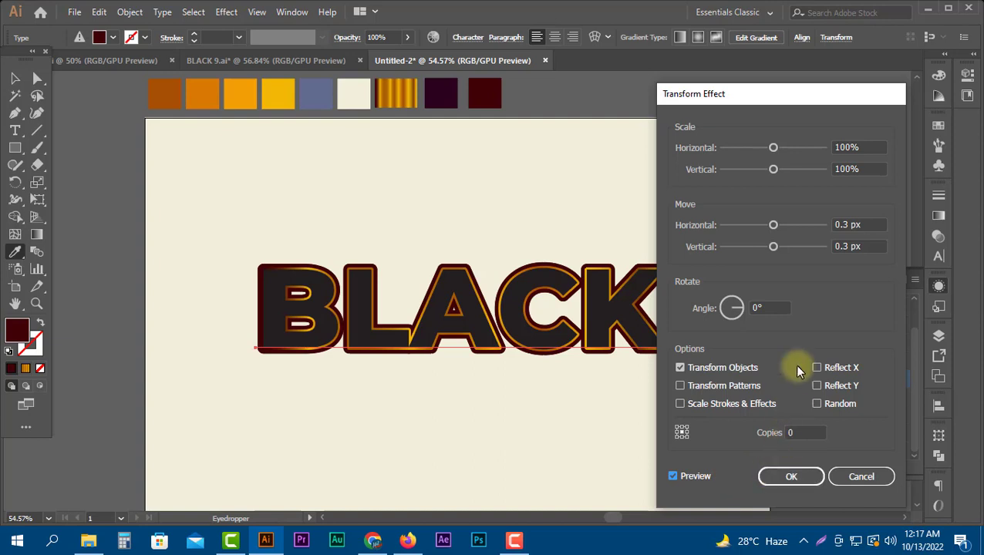
Set the number of copies in the lower dark red fill's Transform effect to 38
double_click(802, 435)
text(14)
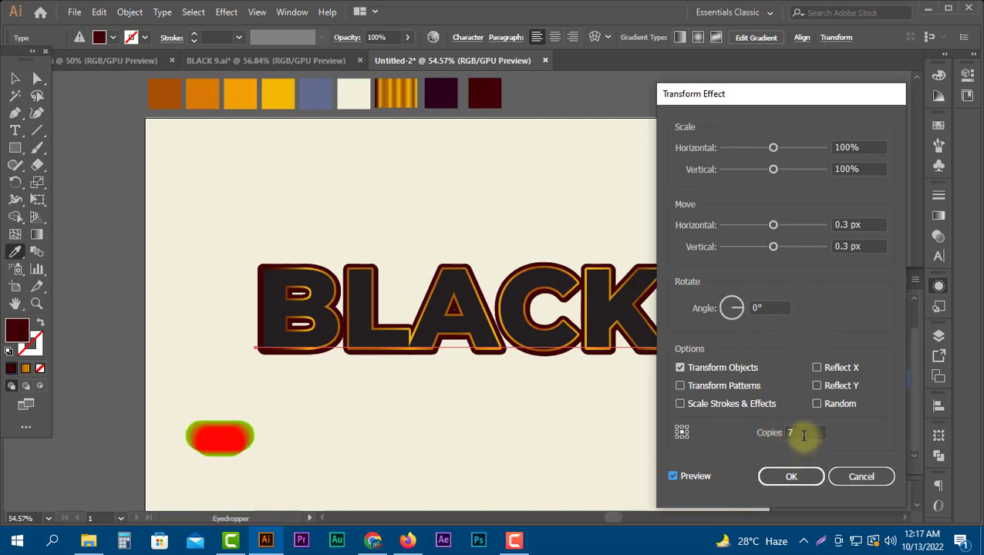
double_click(802, 435)
text(30)
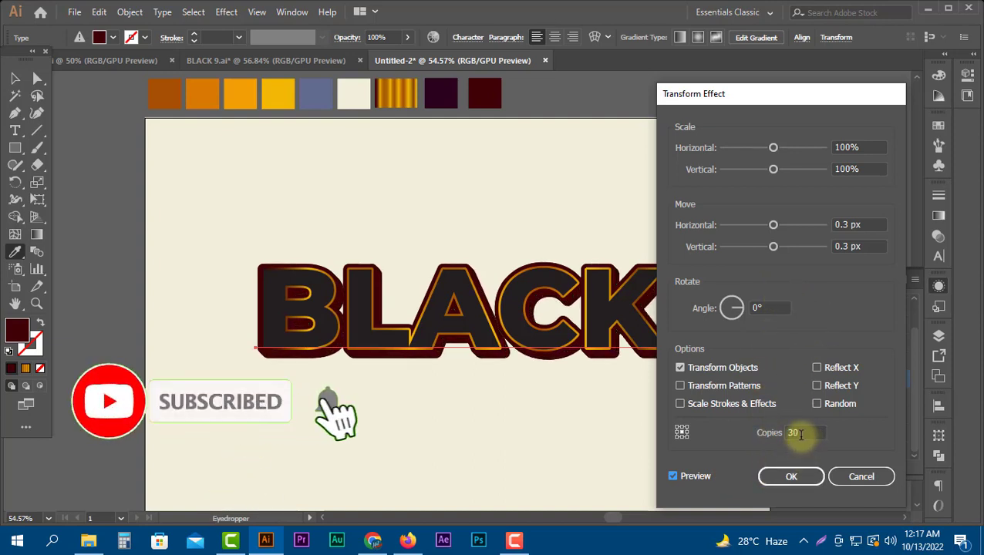
double_click(800, 435)
text(41)
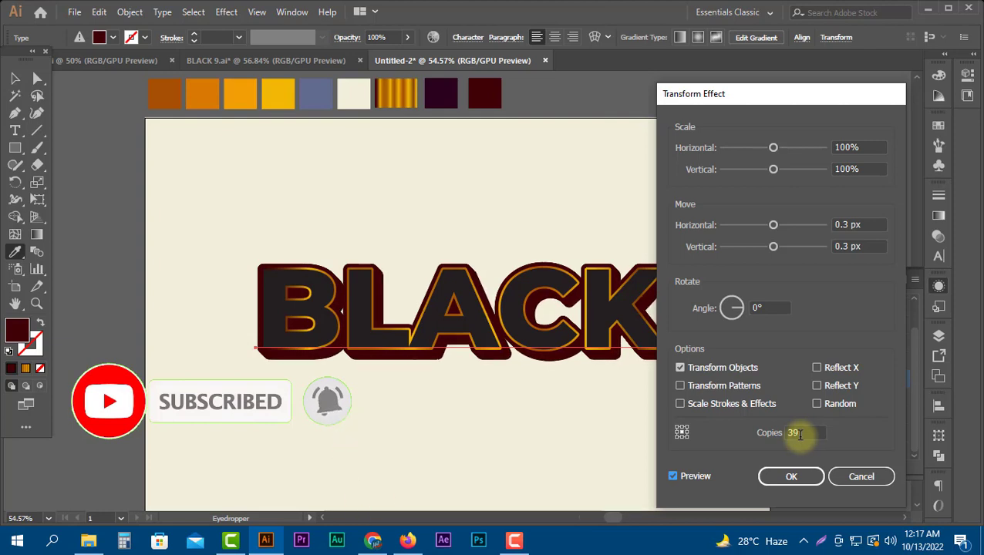
double_click(800, 435)
text(39)
double_click(800, 434)
text(38)
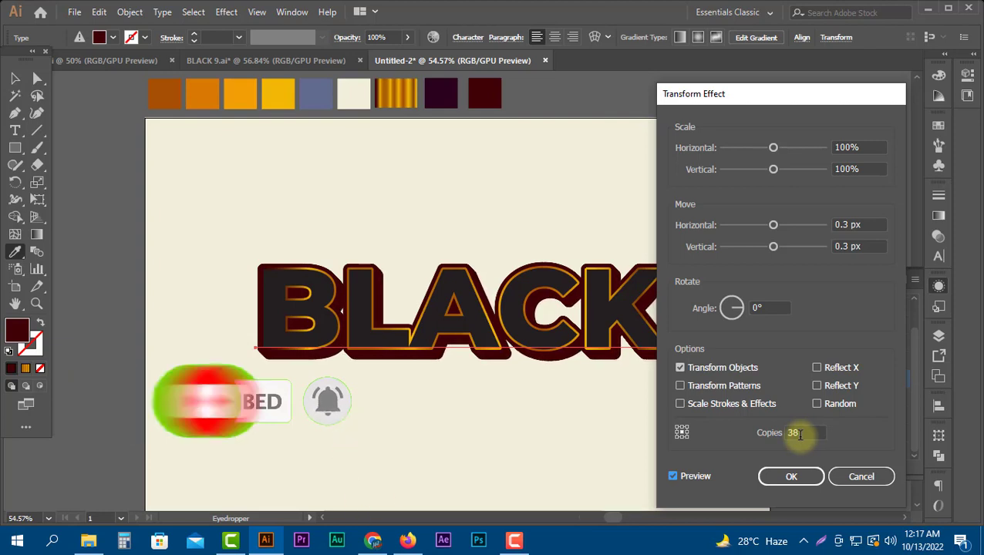
Set the lower dark red fill's Transform effect to move -0.3 px horizontally with 50 copies, and apply it
double_click(848, 223)
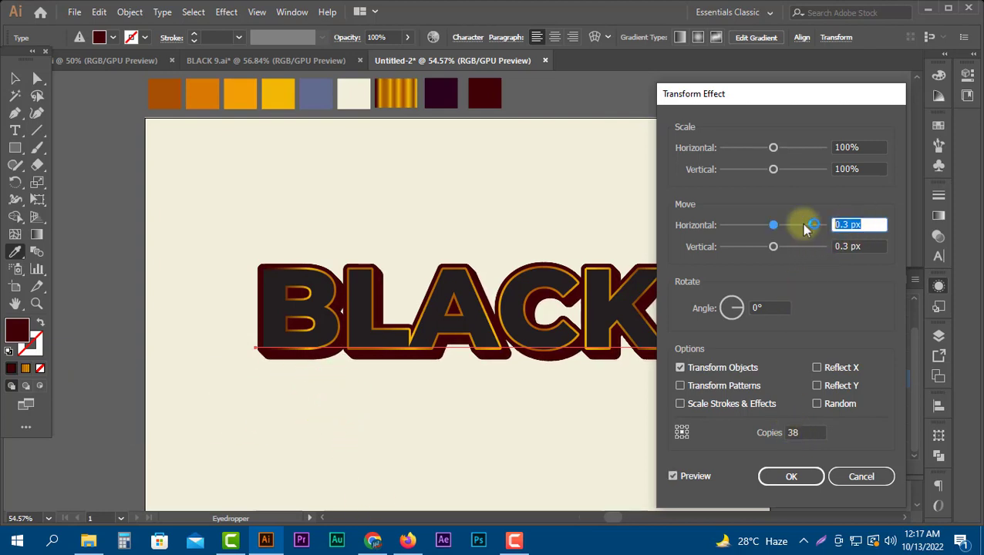
text(-.3)
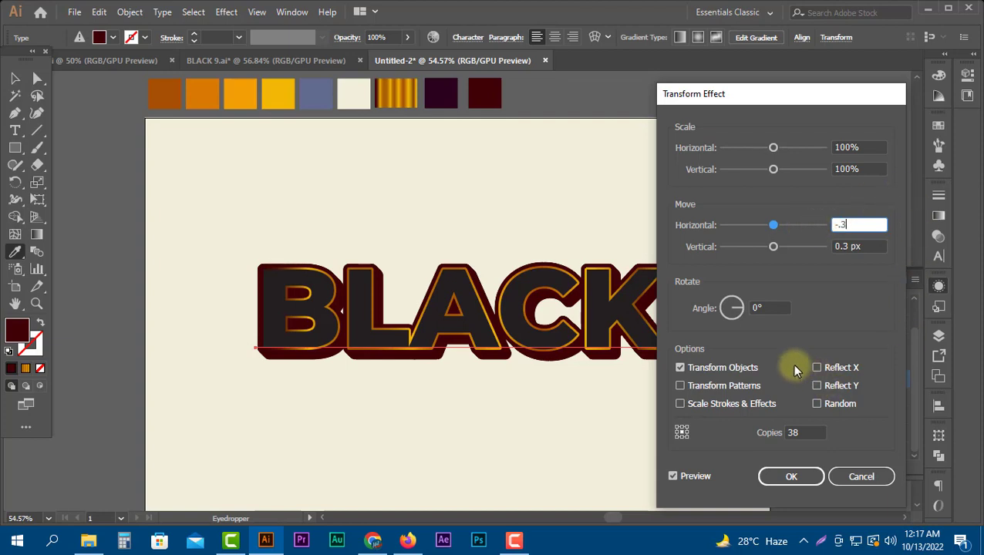
click(673, 476)
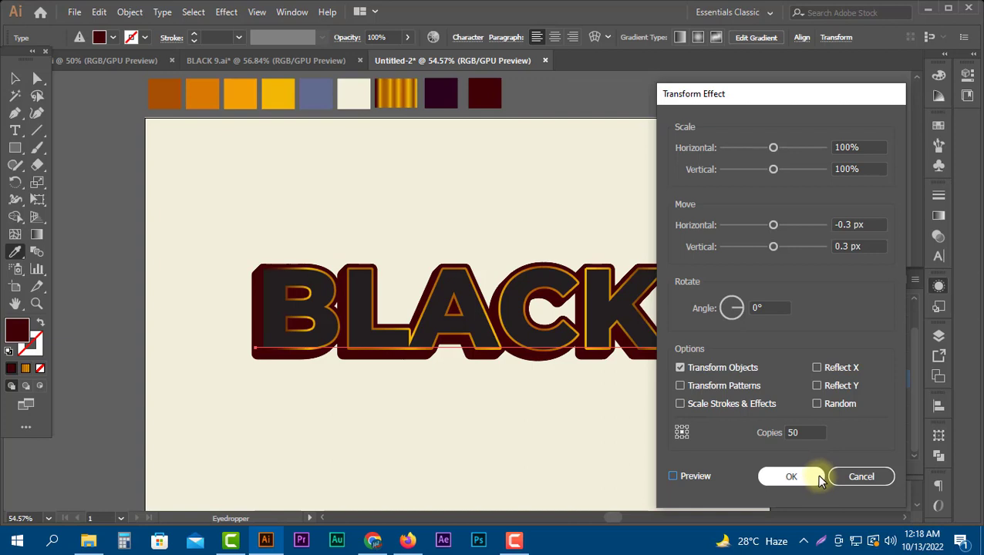
click(795, 476)
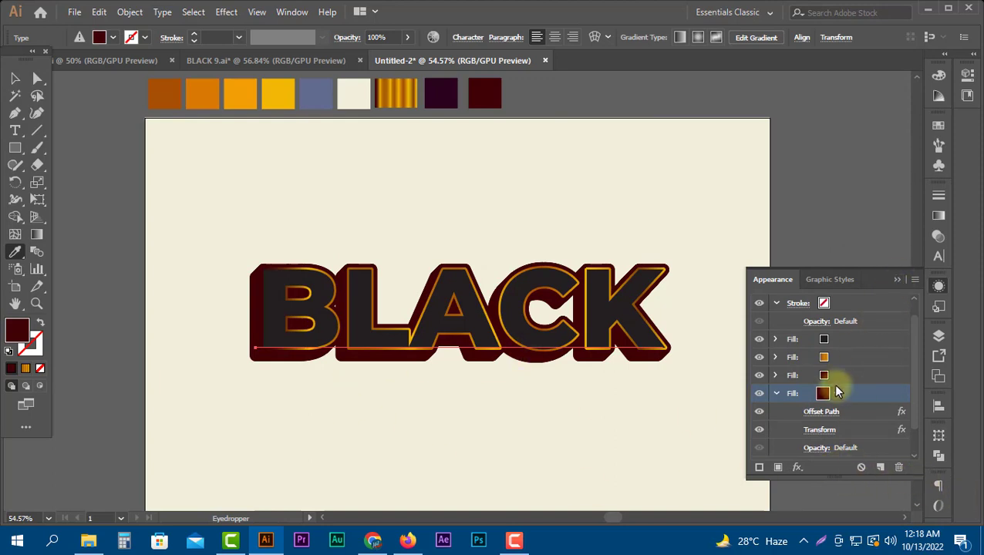
Duplicate the lowest dark red fill in the text's appearance and select the bottom copy
scroll(861, 399, down, 1)
click(774, 359)
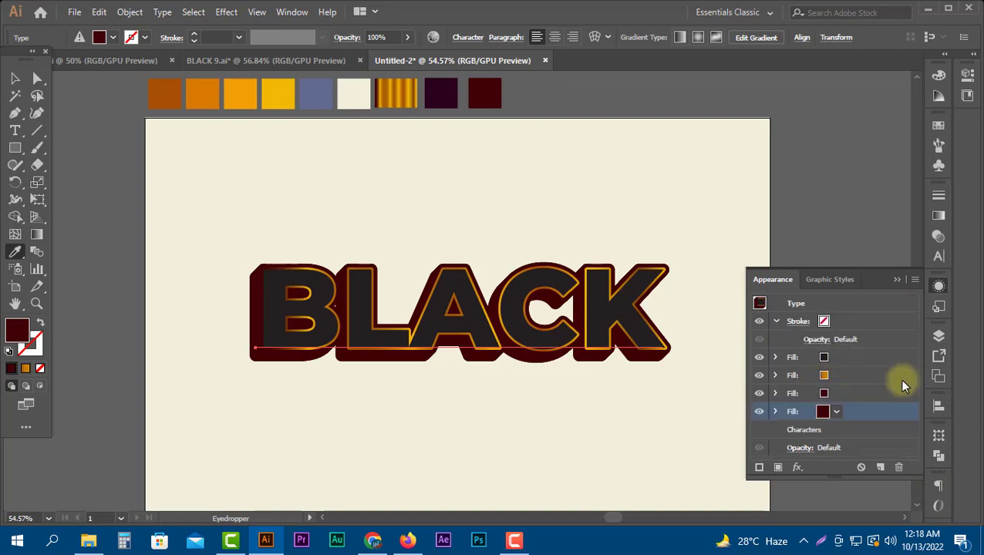
click(881, 468)
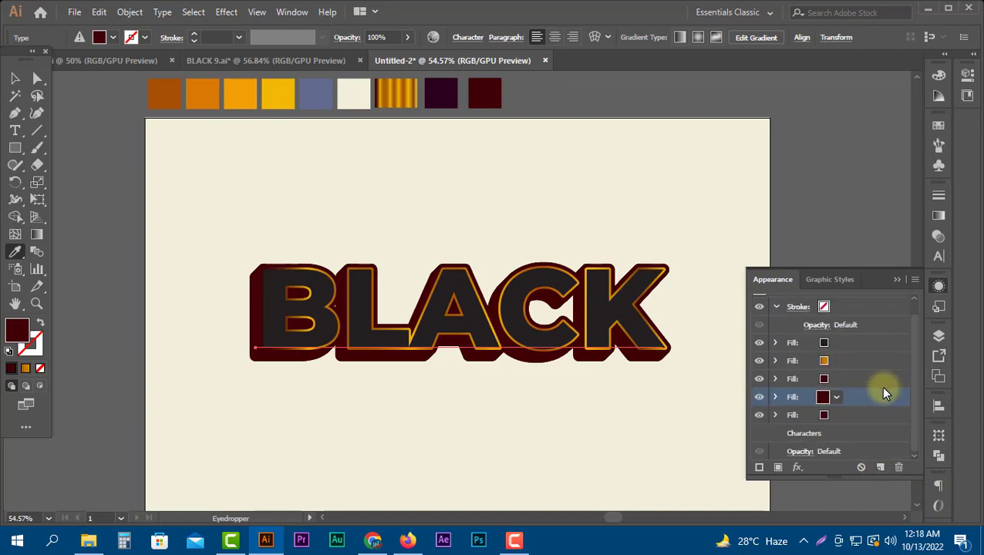
click(867, 419)
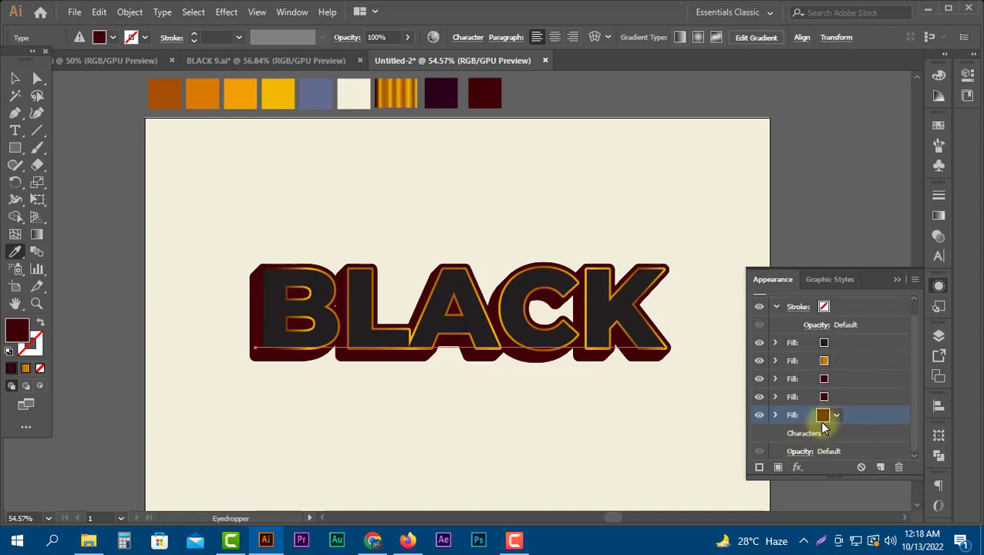
Add a Multiply Drop Shadow to the bottom fill with 51% opacity, 19 px X offset, 20 px Y offset and 11 px blur
click(798, 468)
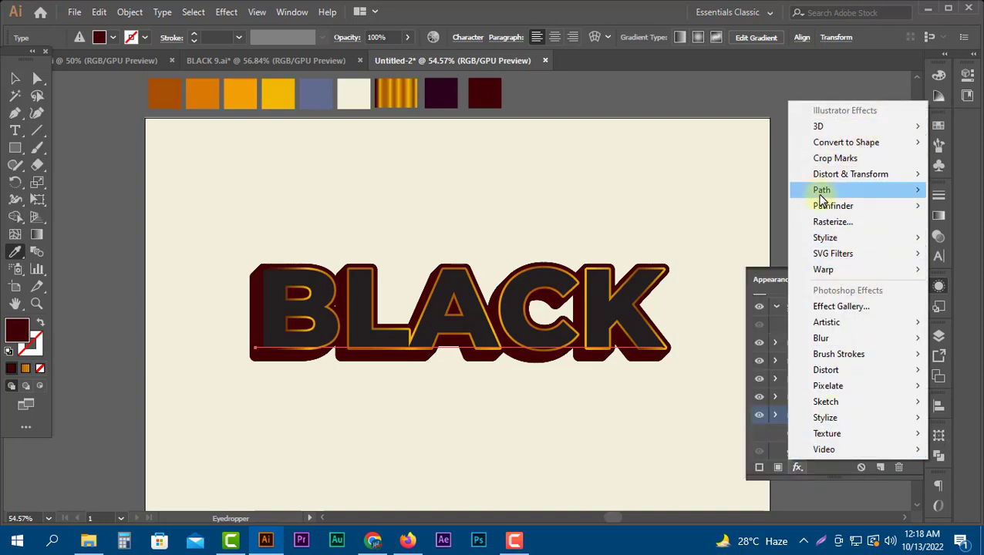
mouse_move(836, 238)
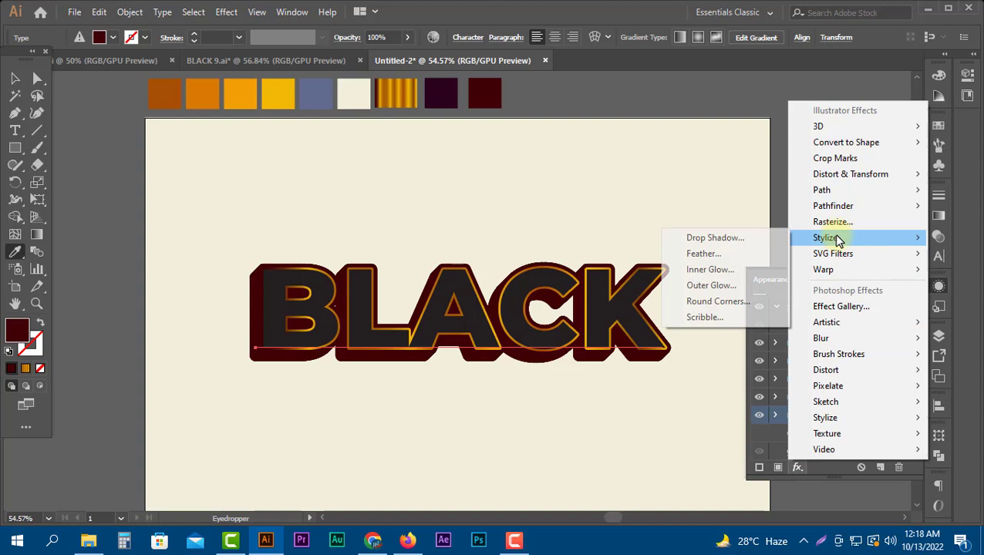
click(741, 240)
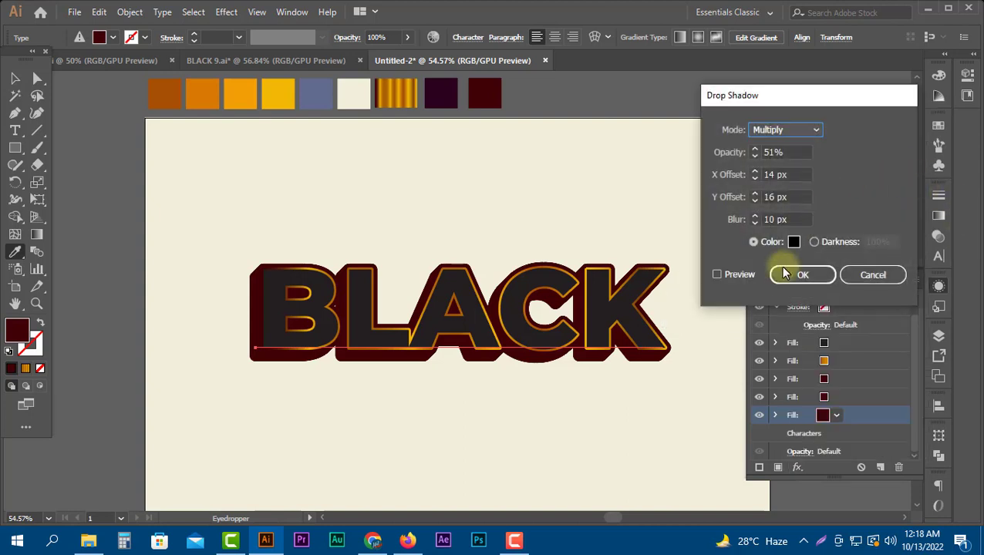
click(745, 276)
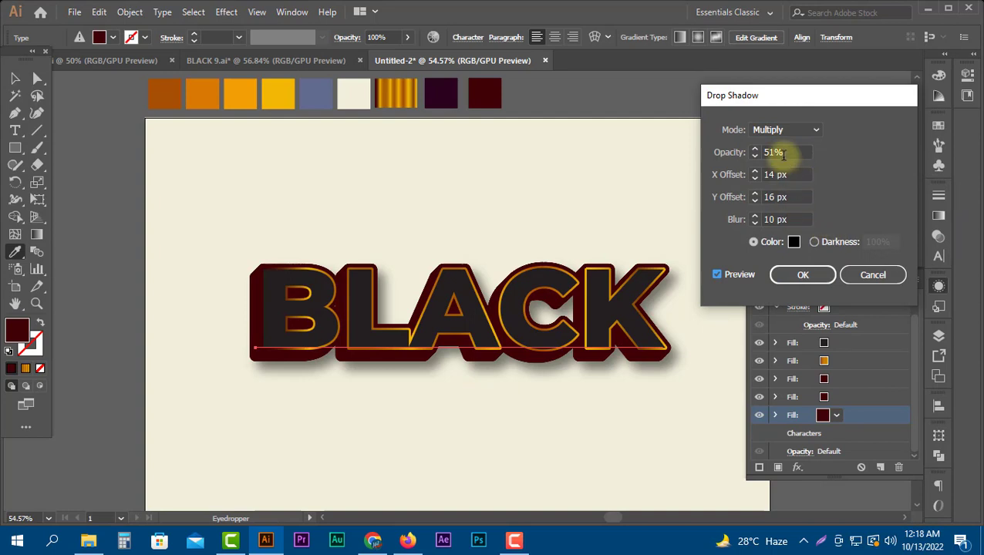
scroll(781, 195, up, 4)
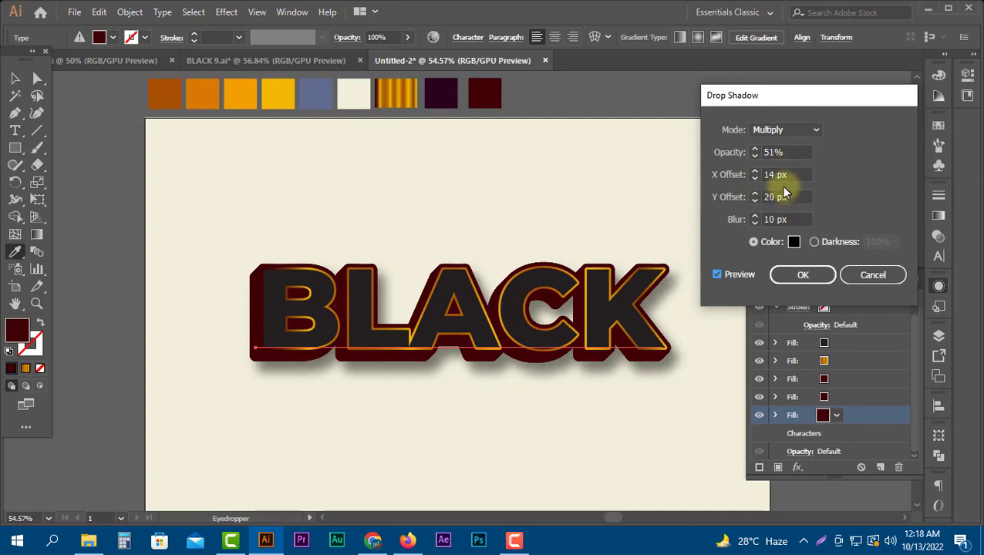
scroll(795, 176, up, 2)
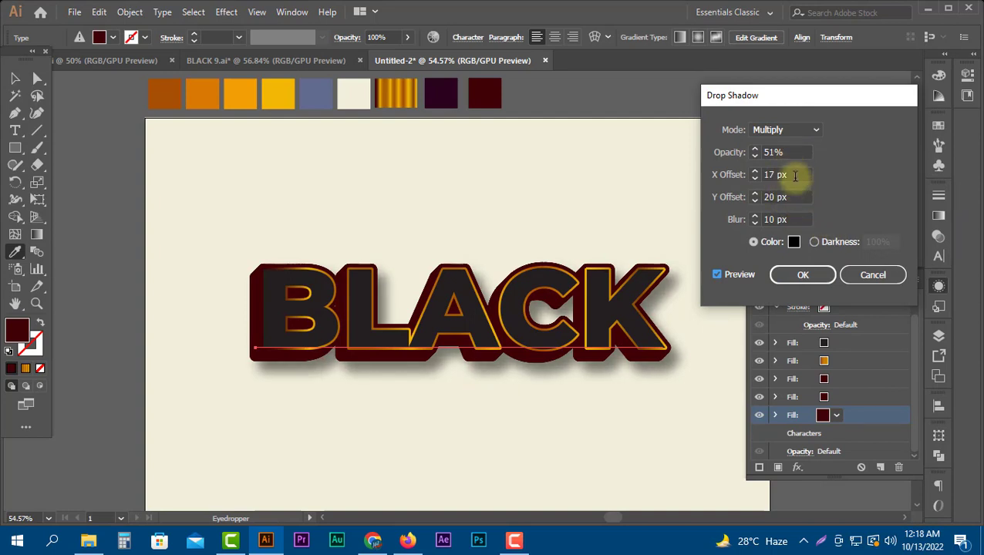
scroll(776, 220, up, 1)
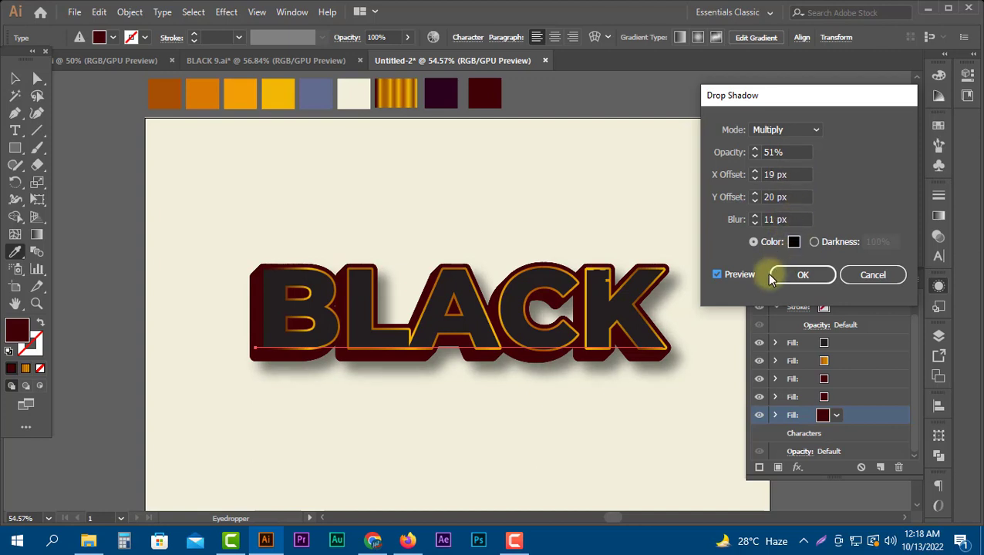
click(800, 280)
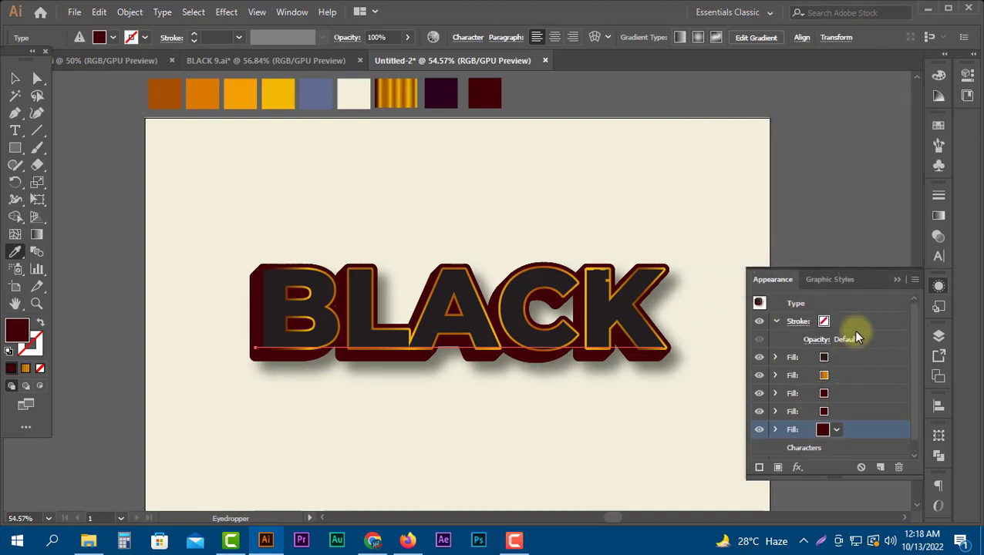
click(896, 281)
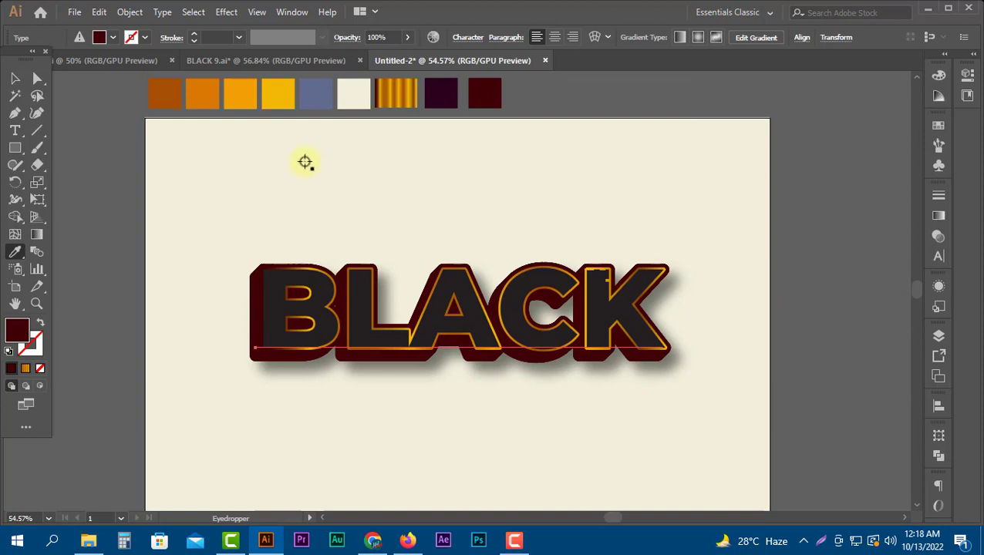
Enlarge the BLACK text slightly and reposition it near the horizontal centre of the artboard
click(14, 80)
drag(468, 368, 624, 382)
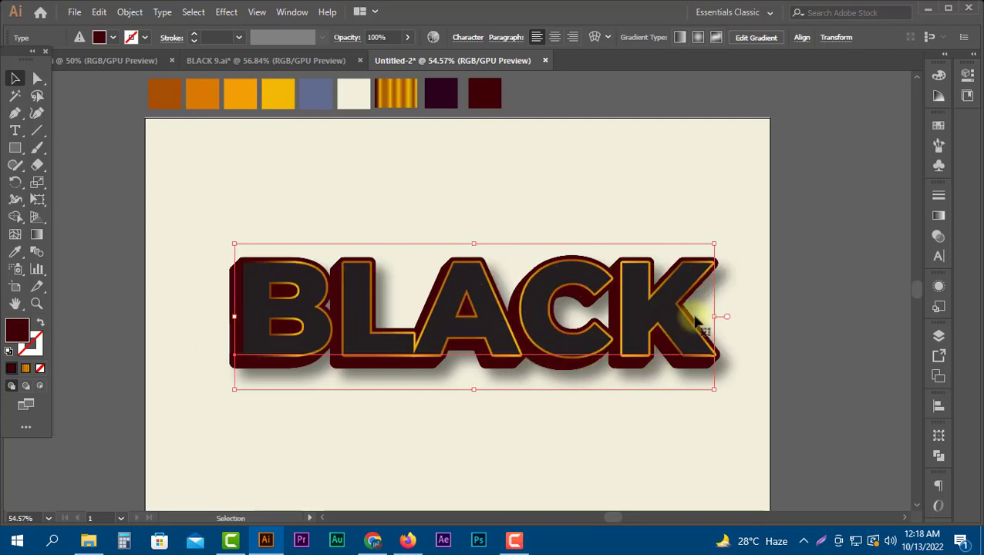
drag(716, 318, 689, 320)
drag(530, 347, 536, 351)
Duplicate the BLACK text and place the copy directly above the original
scroll(554, 386, down, 2)
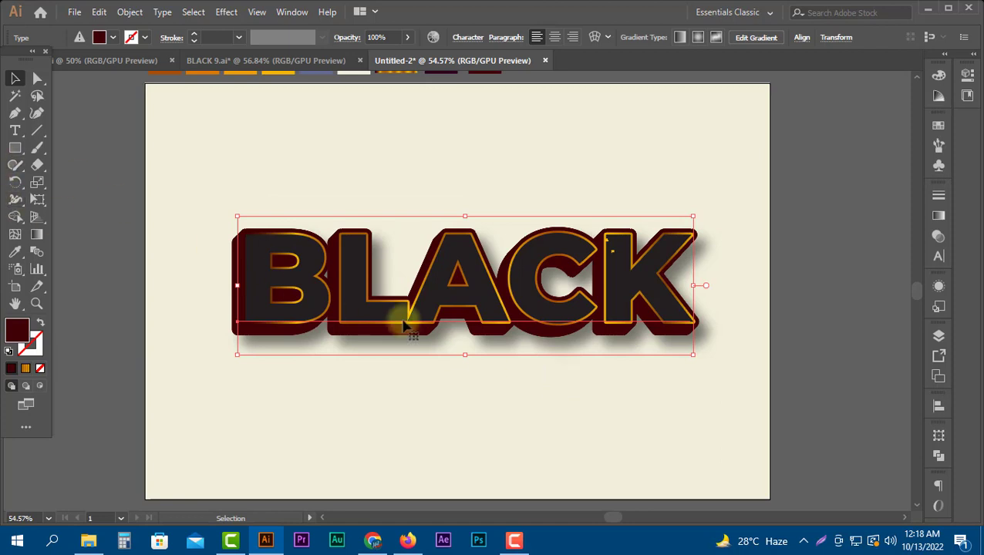
scroll(455, 335, up, 2)
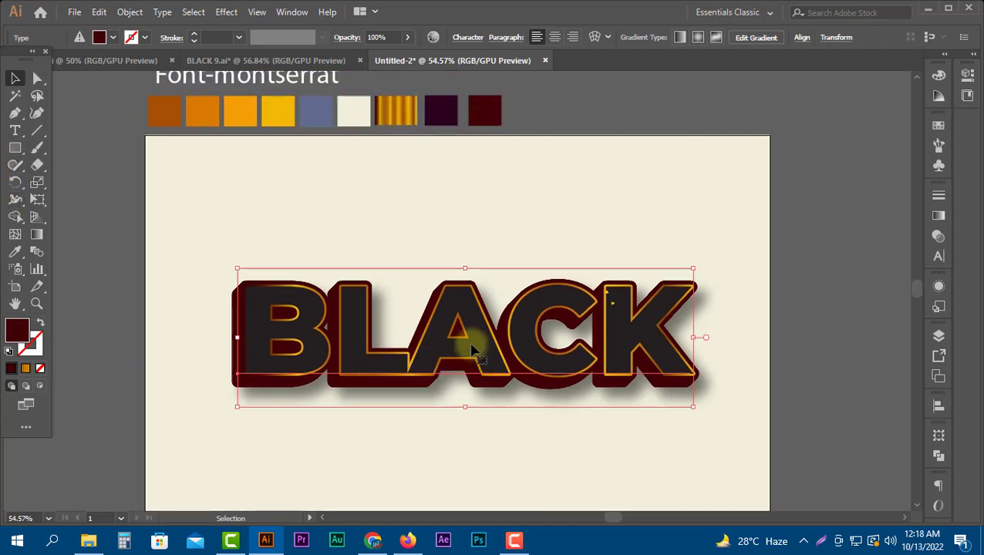
scroll(467, 347, up, 1)
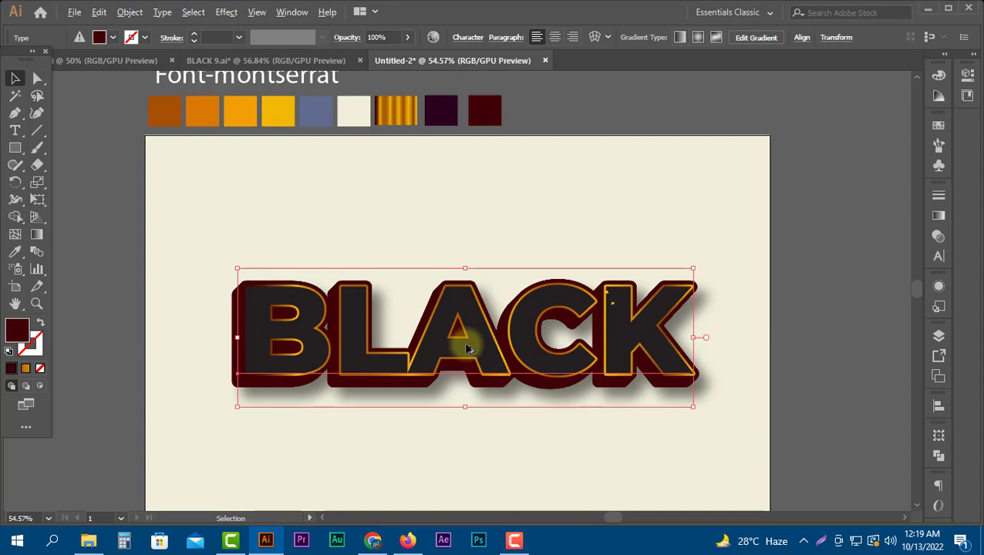
drag(466, 349, 468, 214)
Replace the wording of the upper BLACK copy with 3D
key(t)
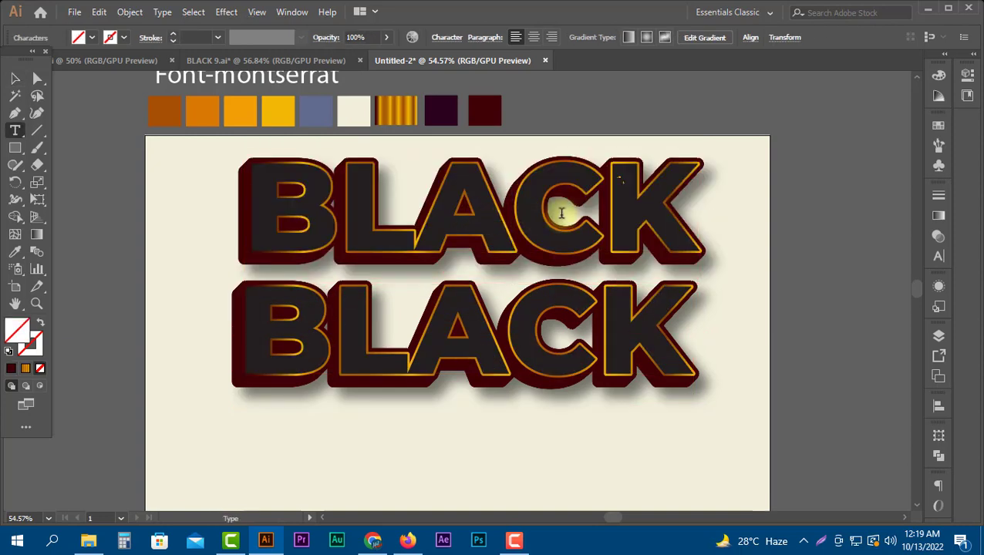
drag(698, 186, 271, 190)
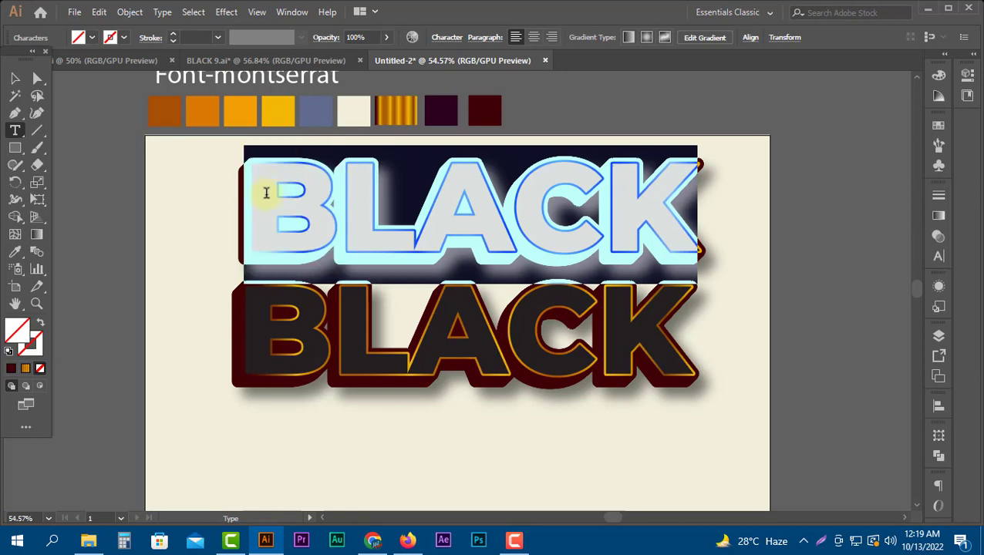
text(3)
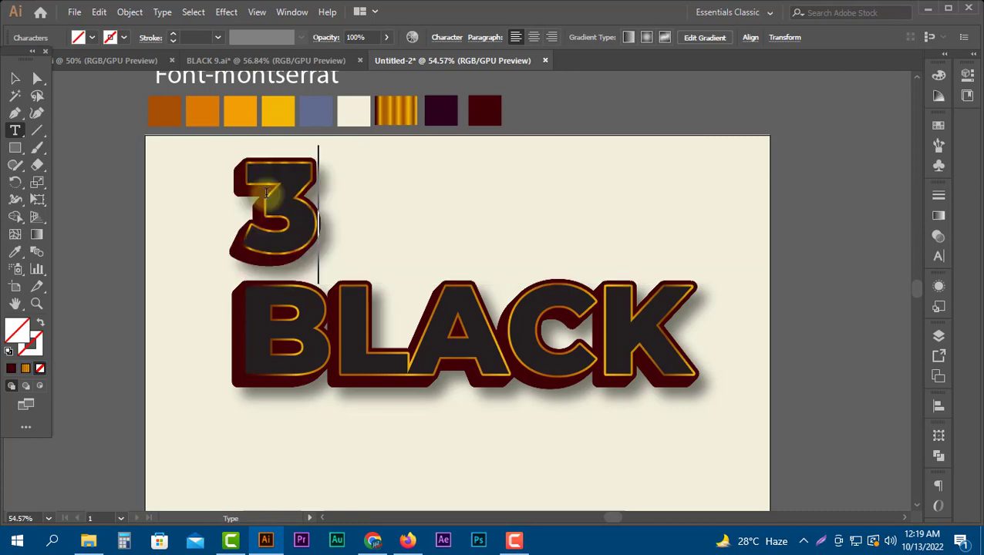
text(d)
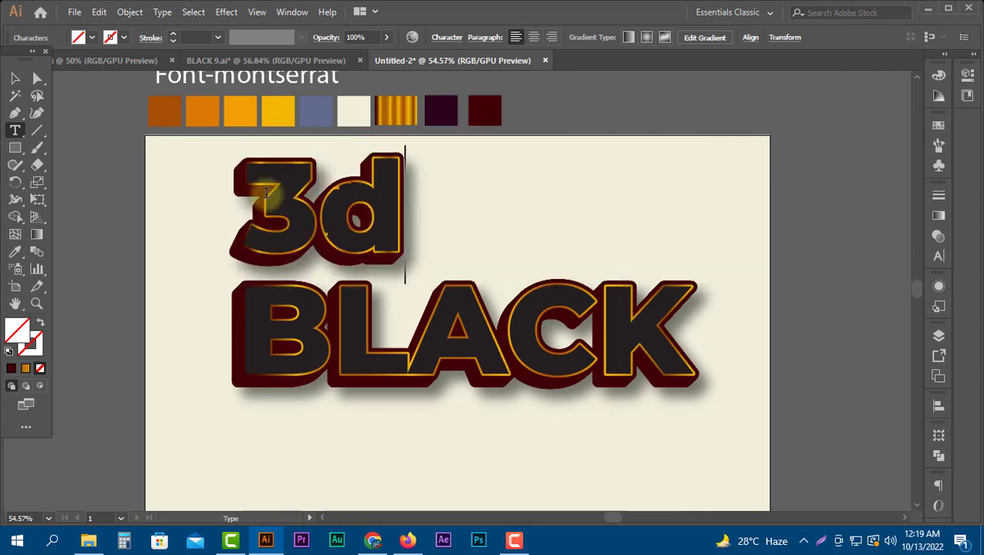
key(BackSpace)
text(D)
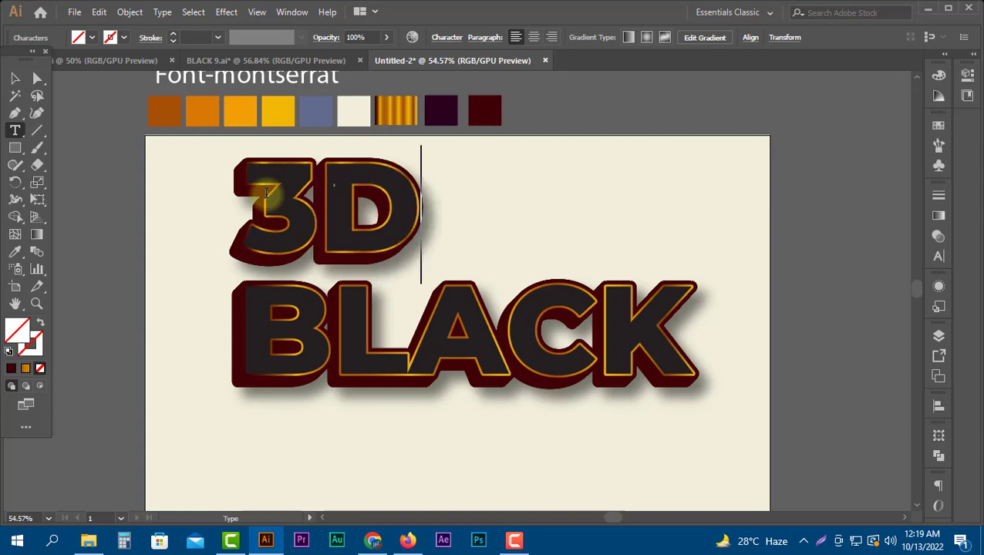
Centre the 3D text above BLACK and shift the BLACK text slightly lower to space the two lines
click(16, 78)
drag(378, 275, 538, 266)
drag(502, 376, 510, 396)
click(557, 279)
key(ctrl+=)
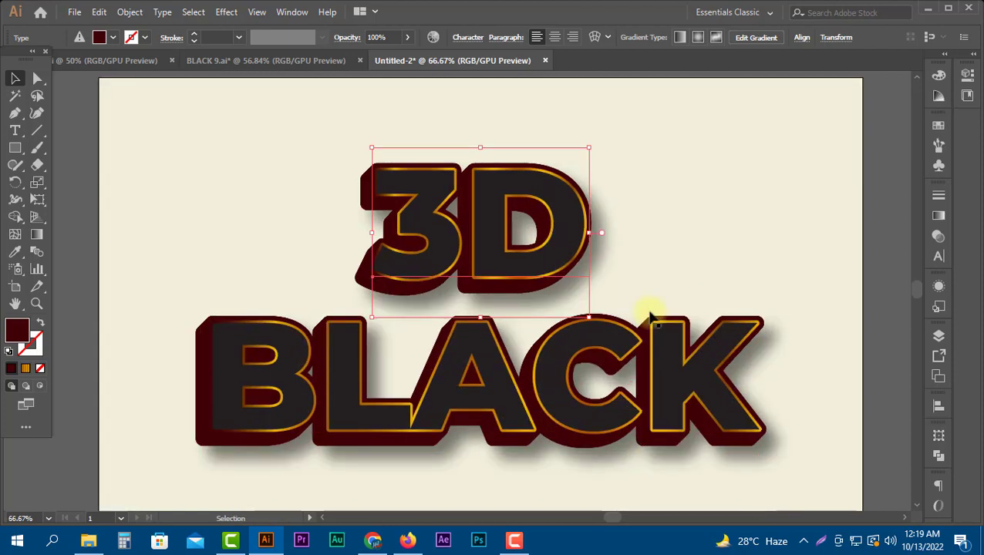